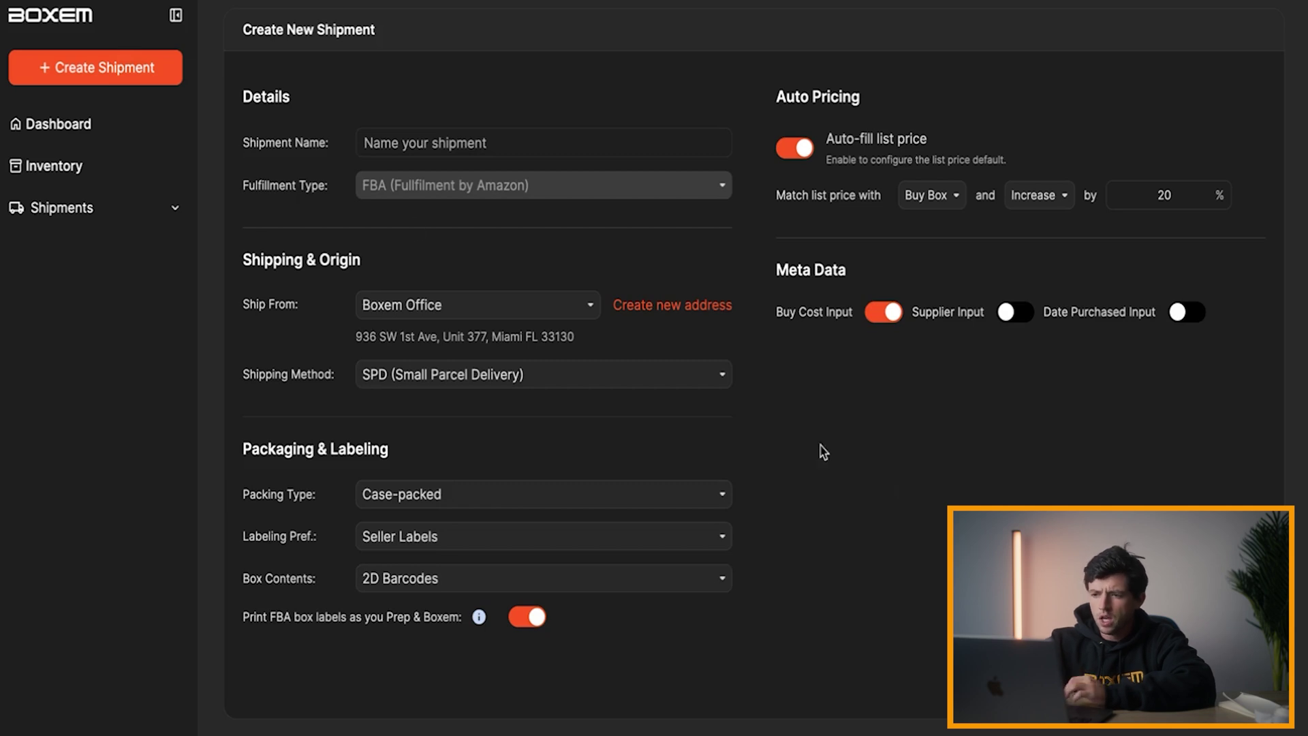
# - Name the new shipment BoxemLaunchTest
pyautogui.click(377, 143)
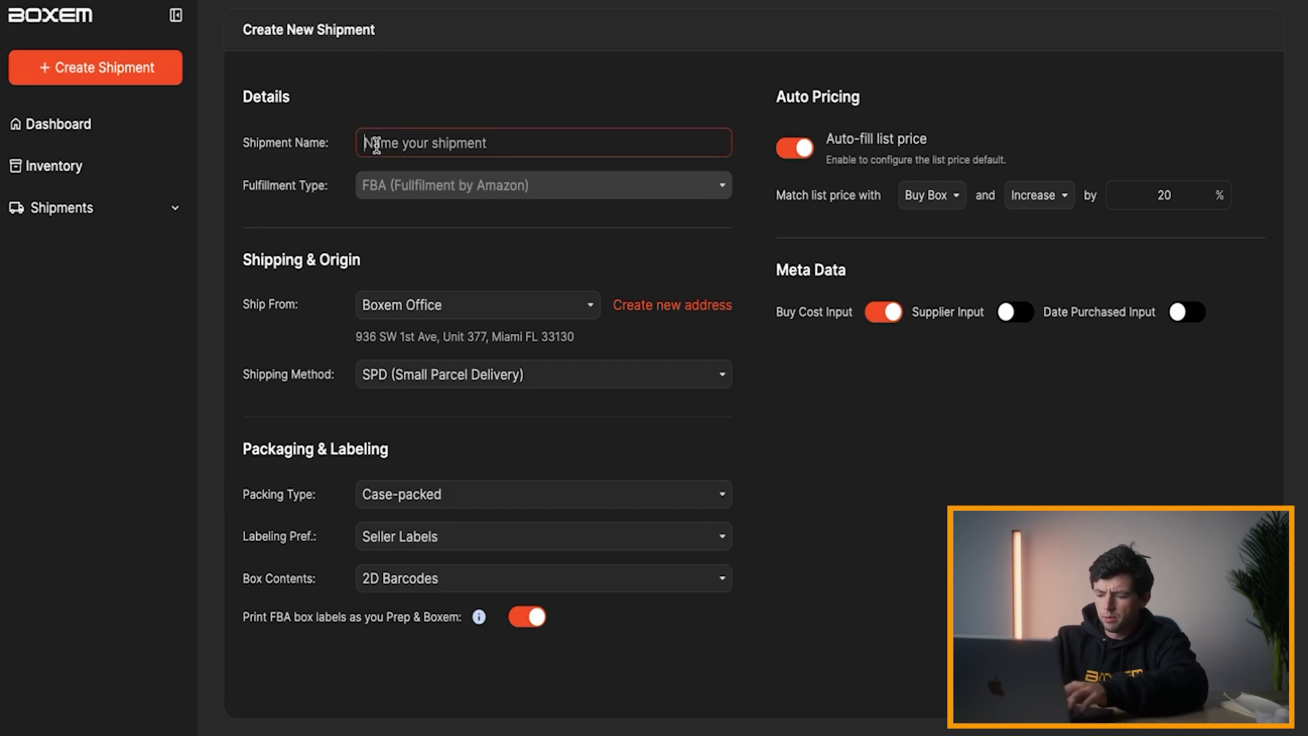
pyautogui.write('BoxemLaucn')
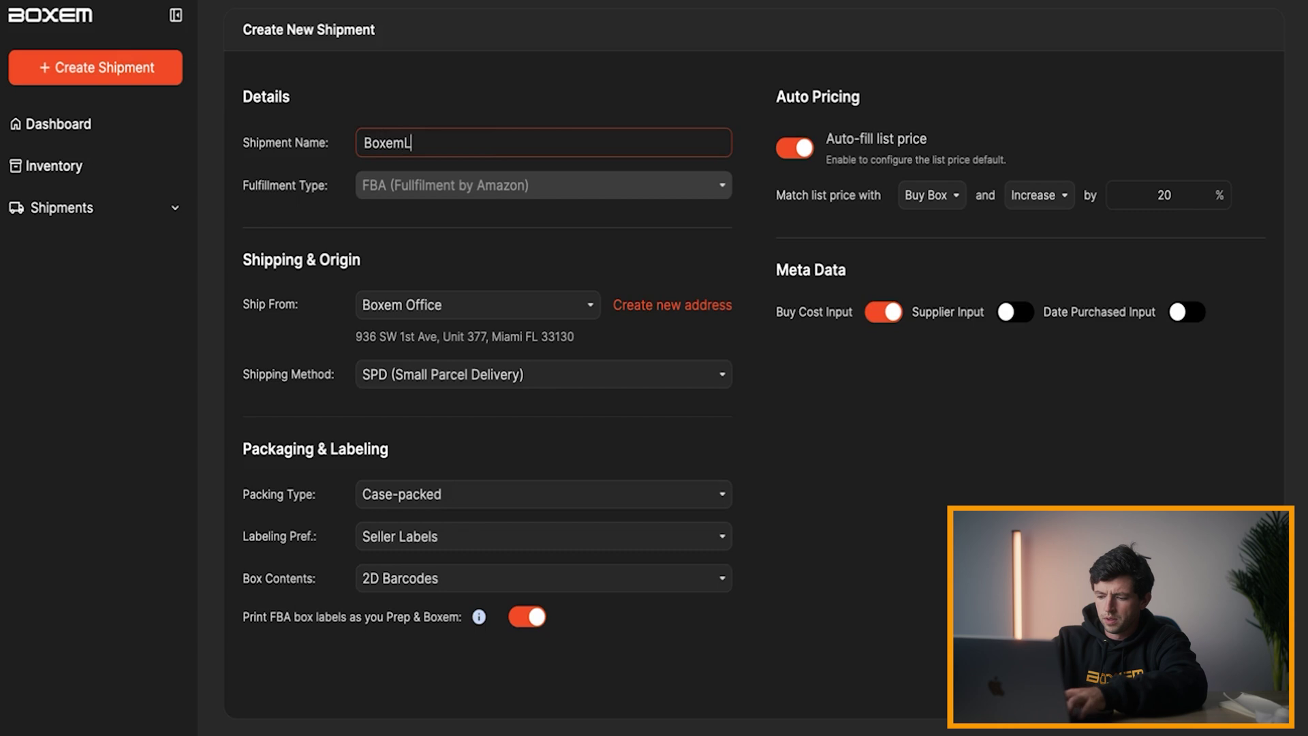
pyautogui.press('BackSpace')
pyautogui.press('BackSpace')
pyautogui.write('nchTest')
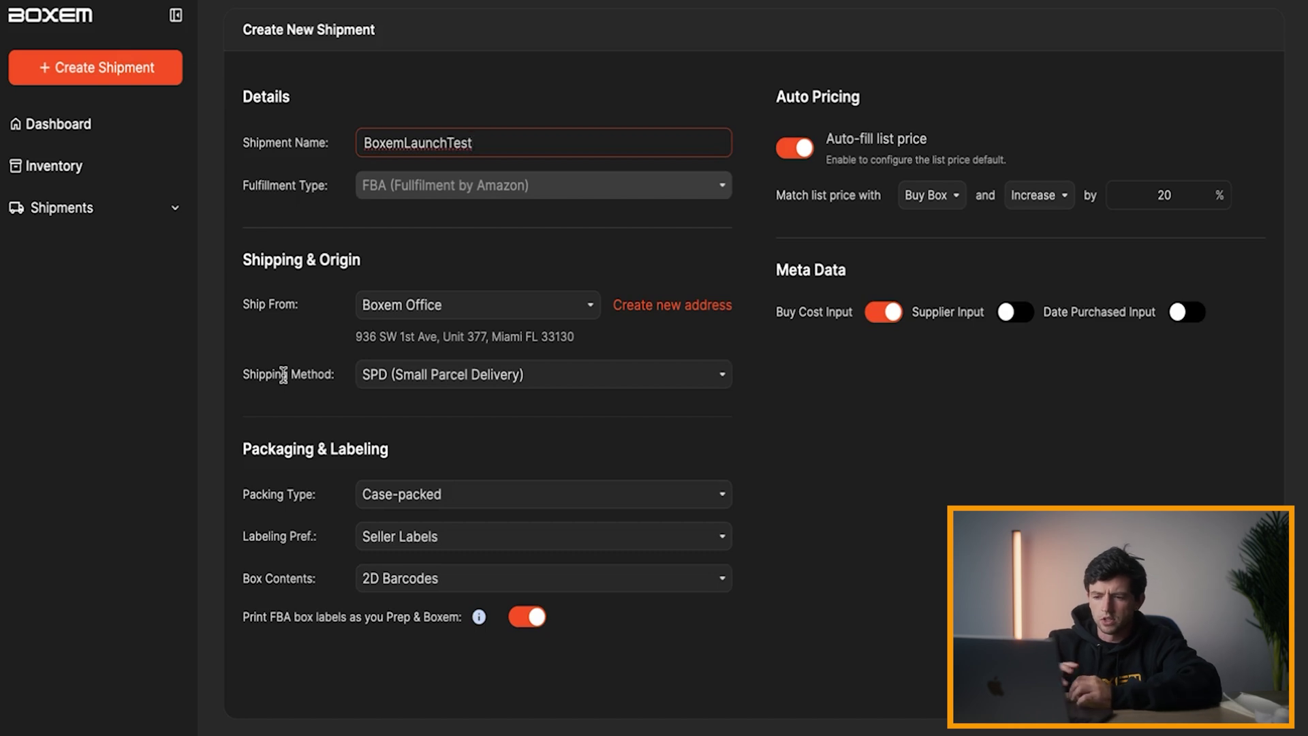
# - Check the shipping method options, and switch the packing type to Individual and back to Case-packed
pyautogui.click(368, 379)
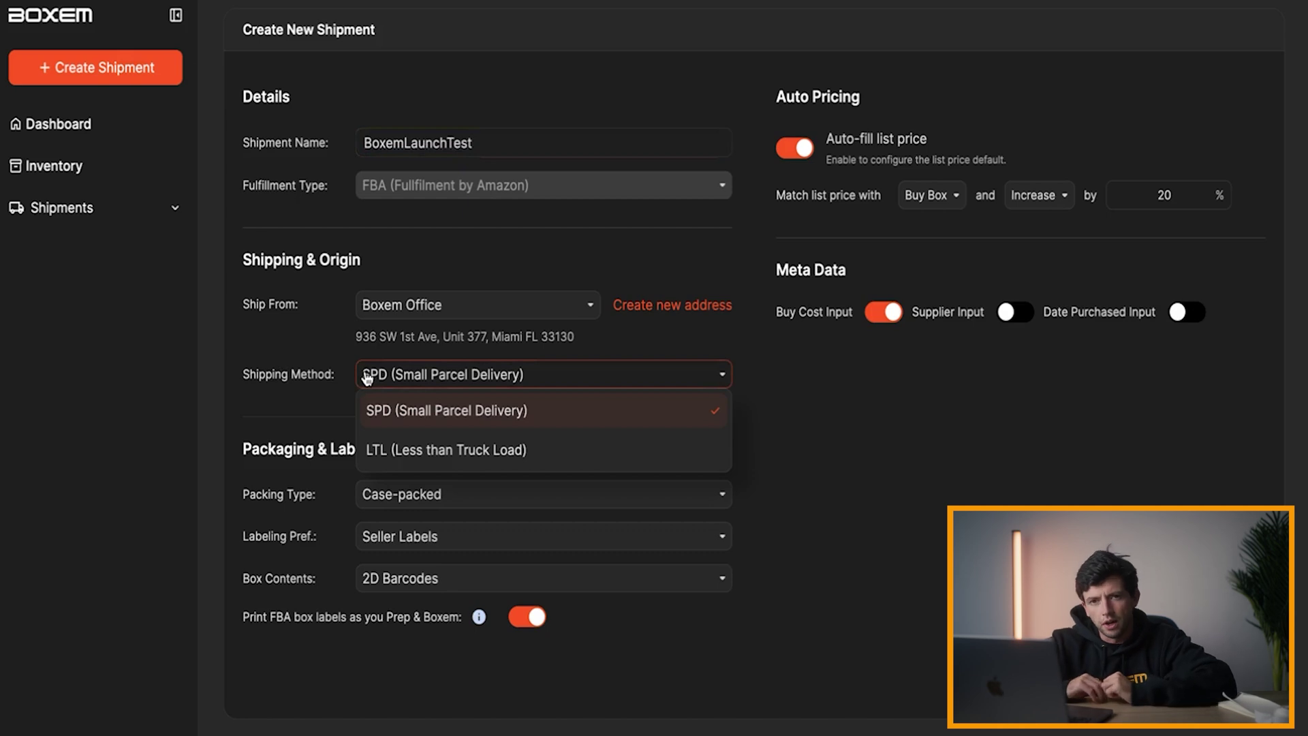
pyautogui.click(340, 372)
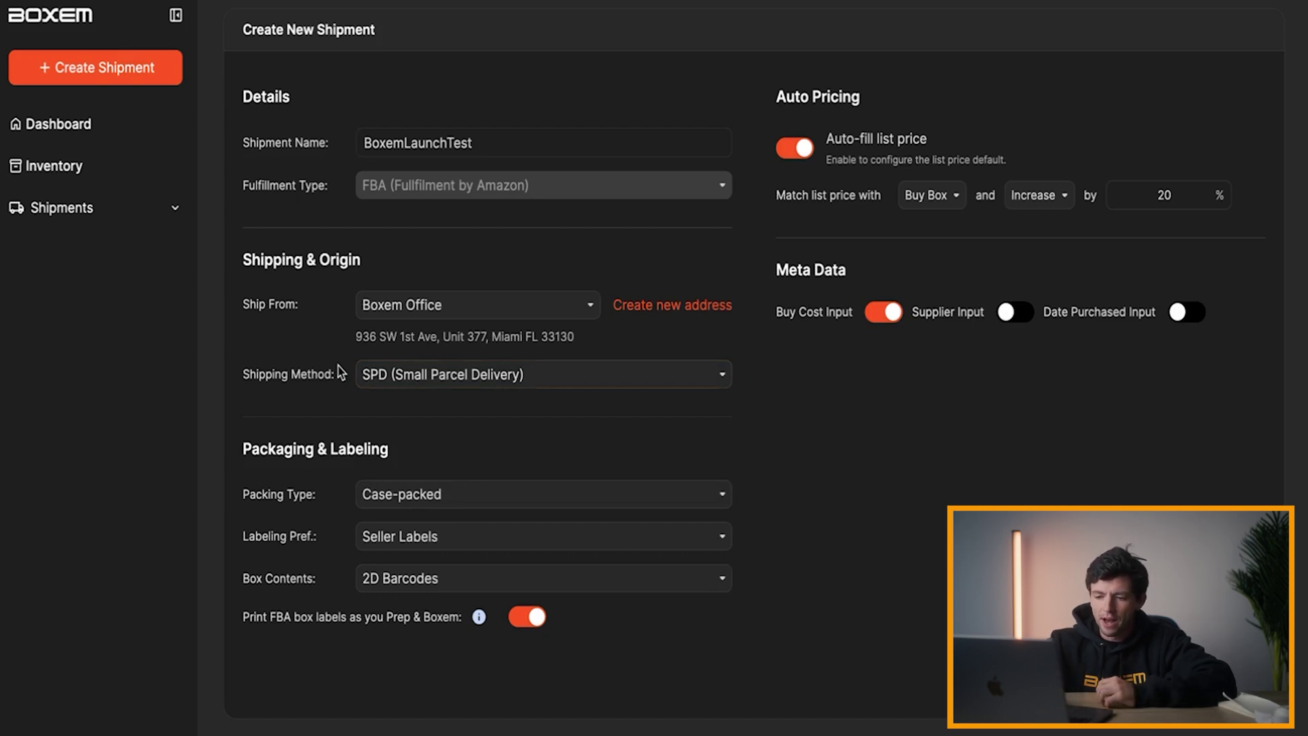
pyautogui.click(365, 504)
pyautogui.click(404, 538)
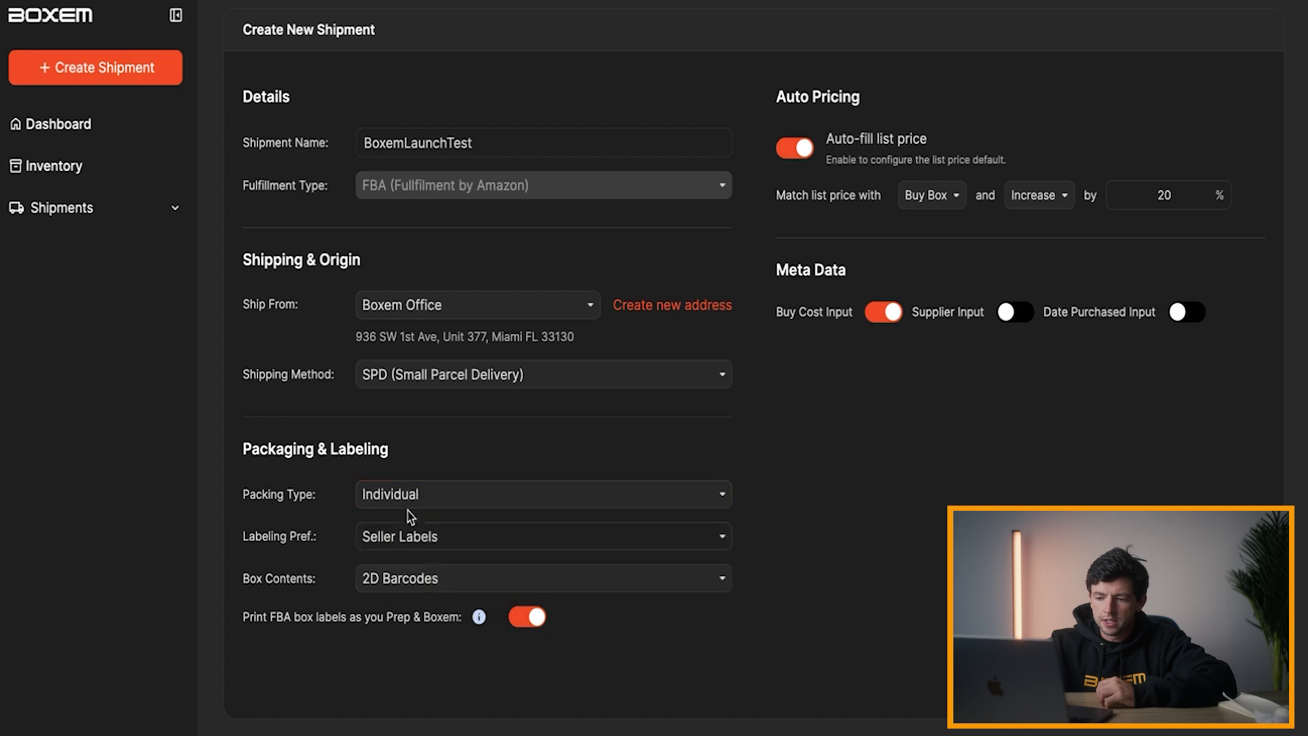
pyautogui.click(432, 491)
pyautogui.click(424, 570)
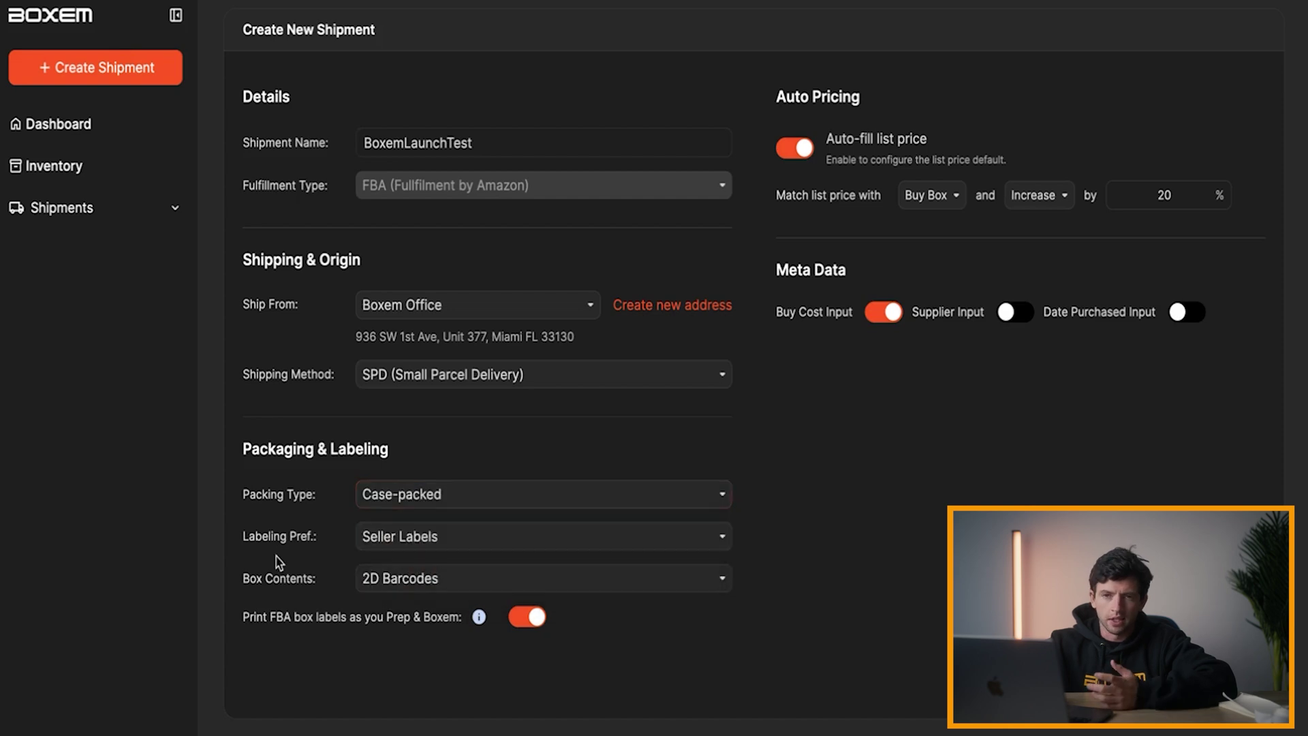
# - Review the labeling preference options and choose 2D Barcodes for the box contents
pyautogui.click(368, 540)
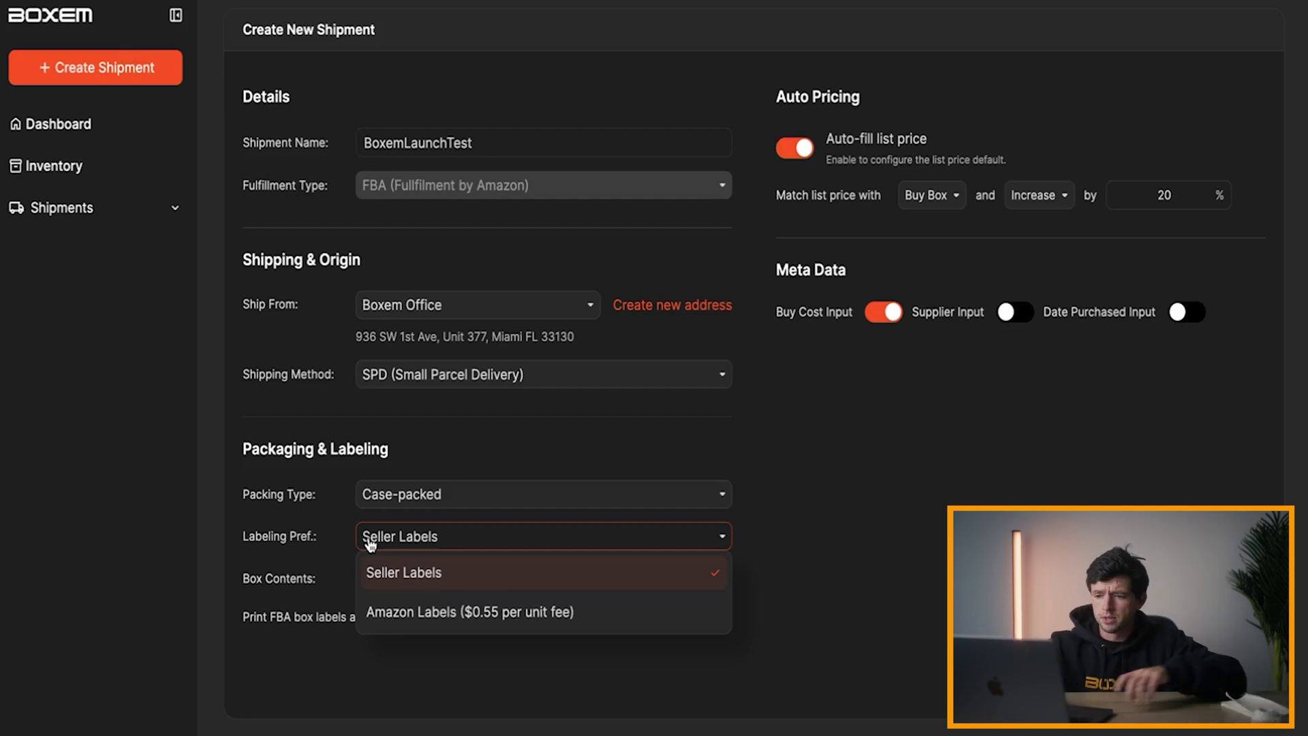
pyautogui.click(294, 553)
pyautogui.click(388, 580)
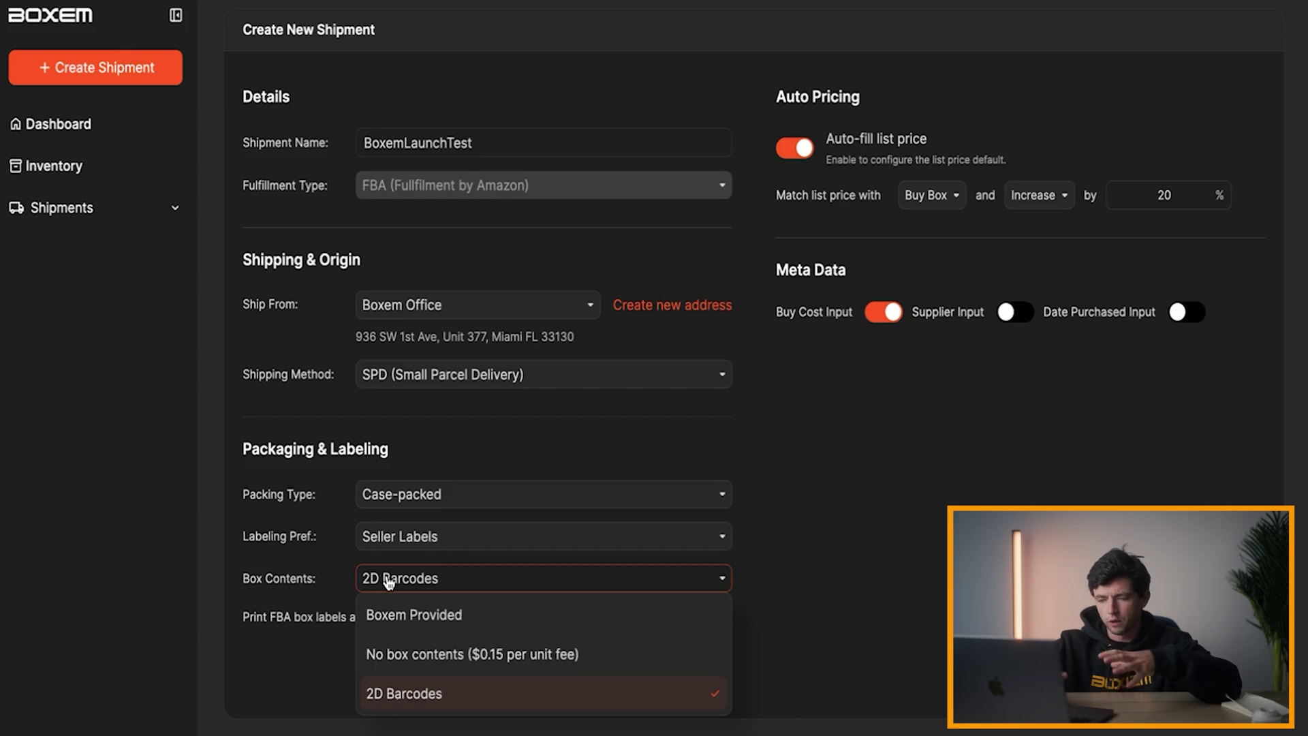
pyautogui.click(391, 696)
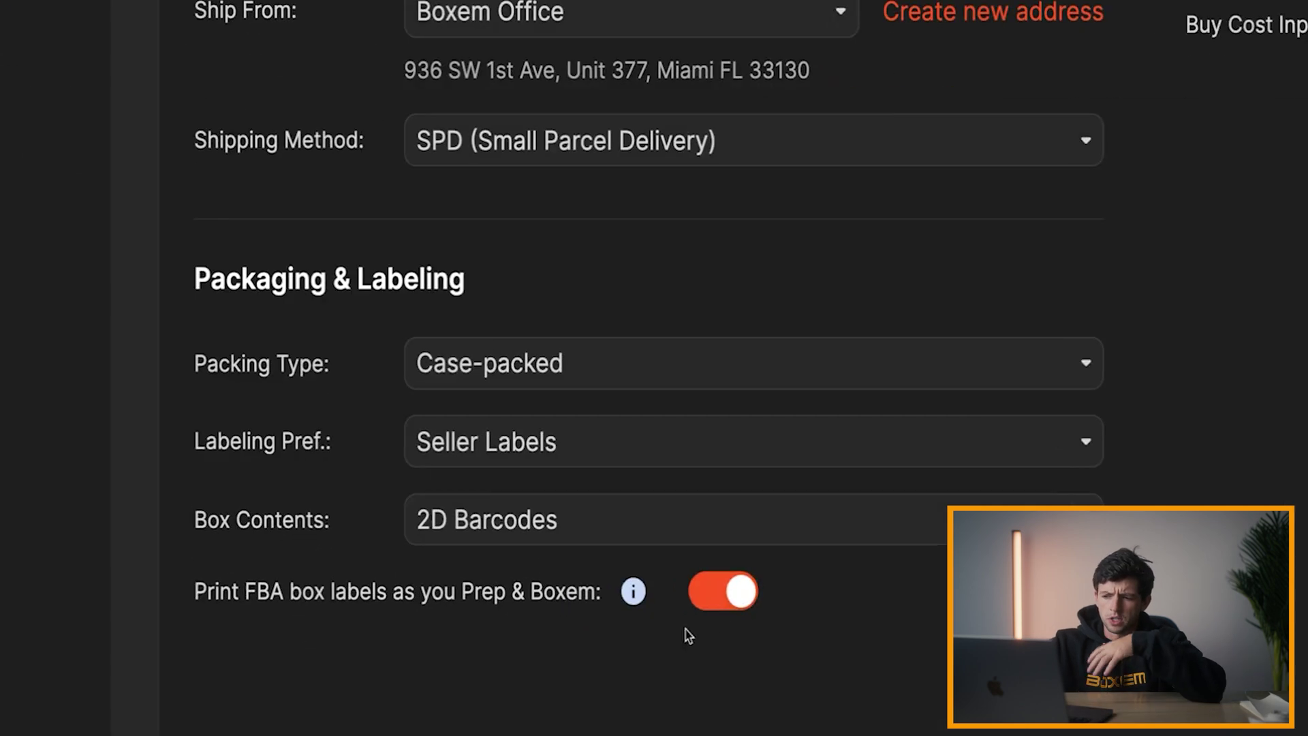
# - Turn off printing FBA box labels during Prep & Boxem and turn it back on
pyautogui.click(519, 616)
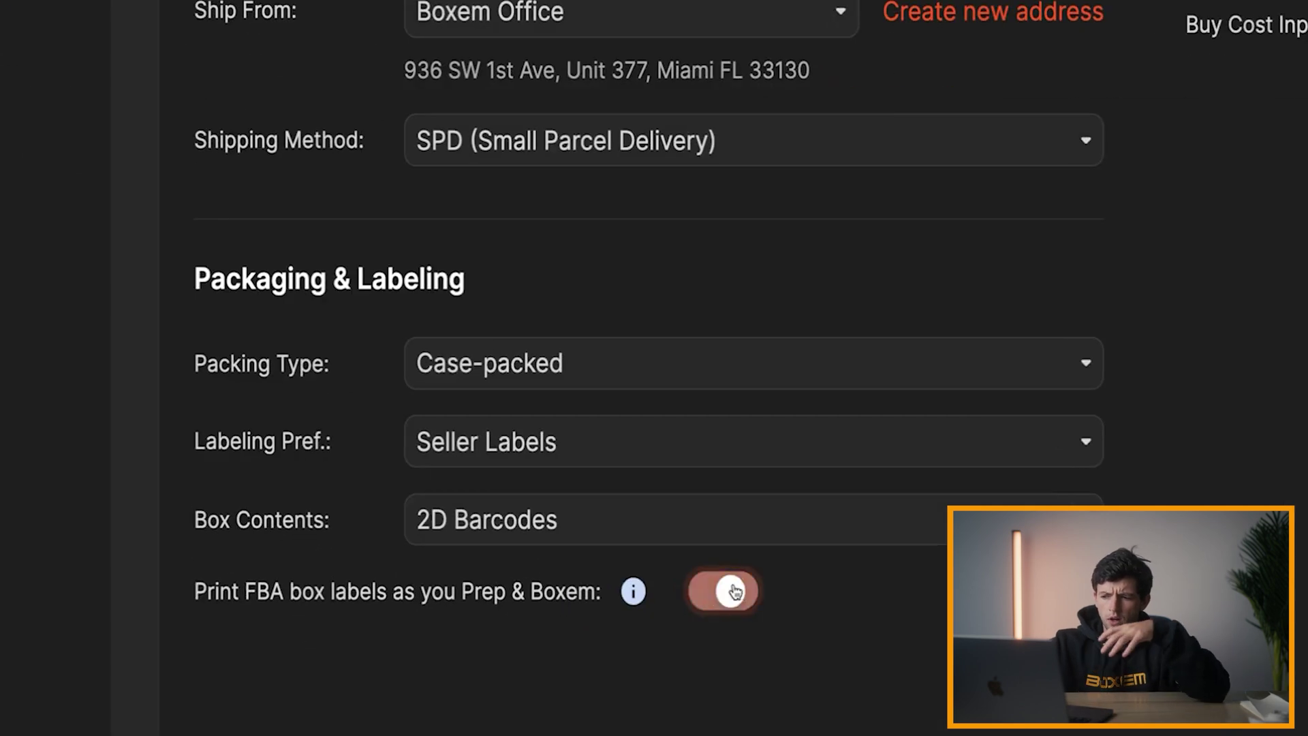
pyautogui.click(517, 615)
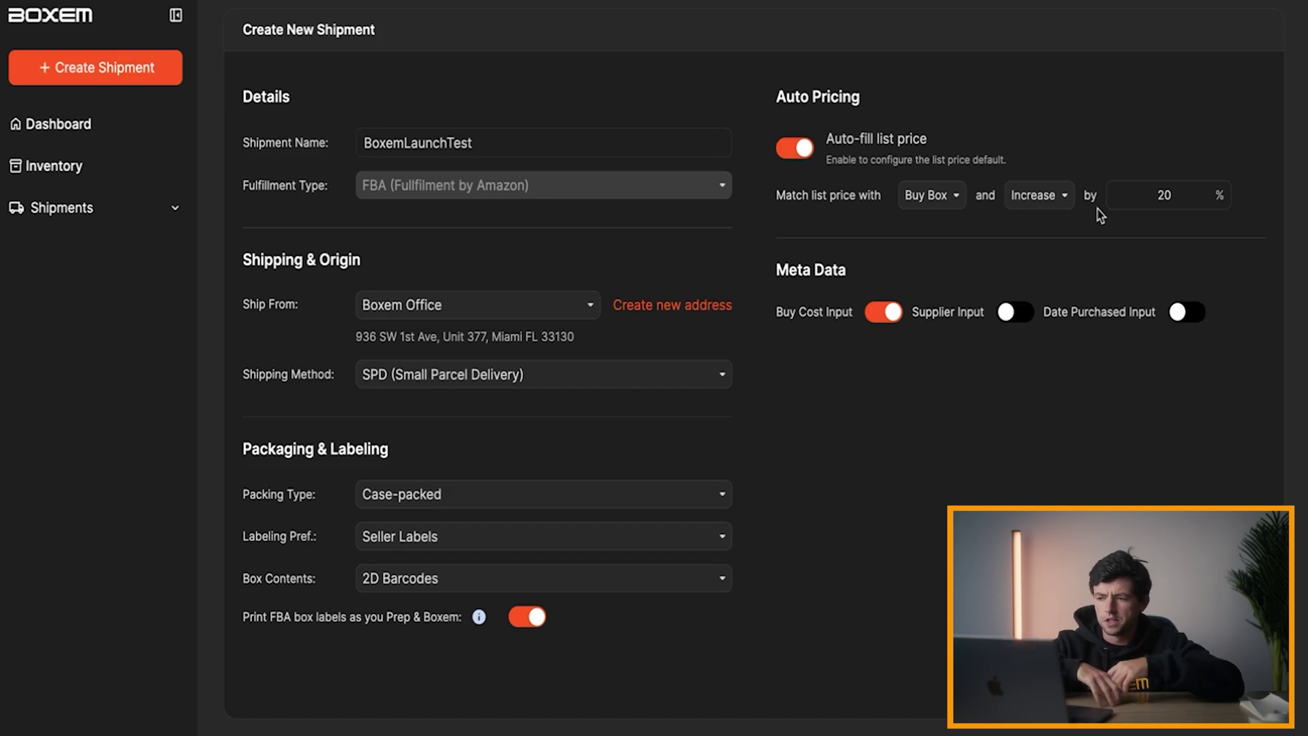
# - Enable the supplier and date purchased inputs in the shipment's metadata and proceed to choosing products
pyautogui.click(1014, 315)
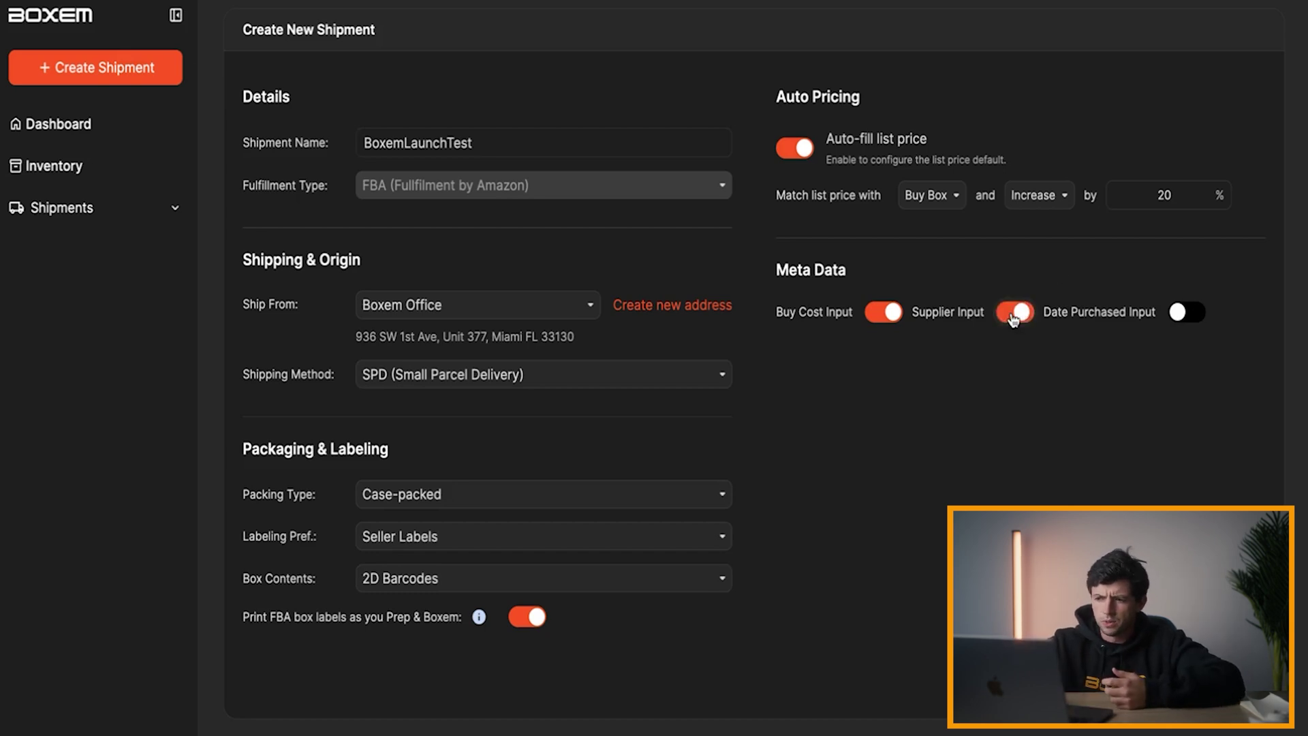
pyautogui.click(1190, 315)
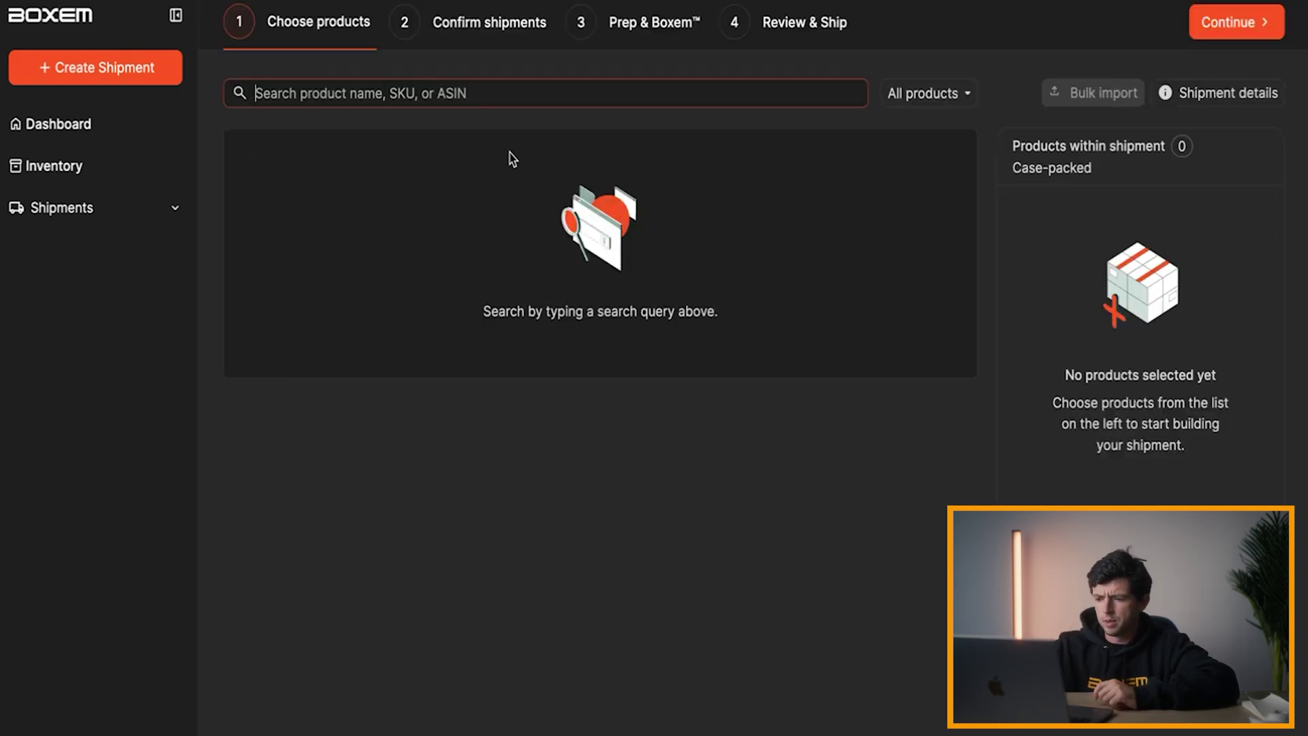
# - Search the products for "under armour" and clear the search
pyautogui.write('u')
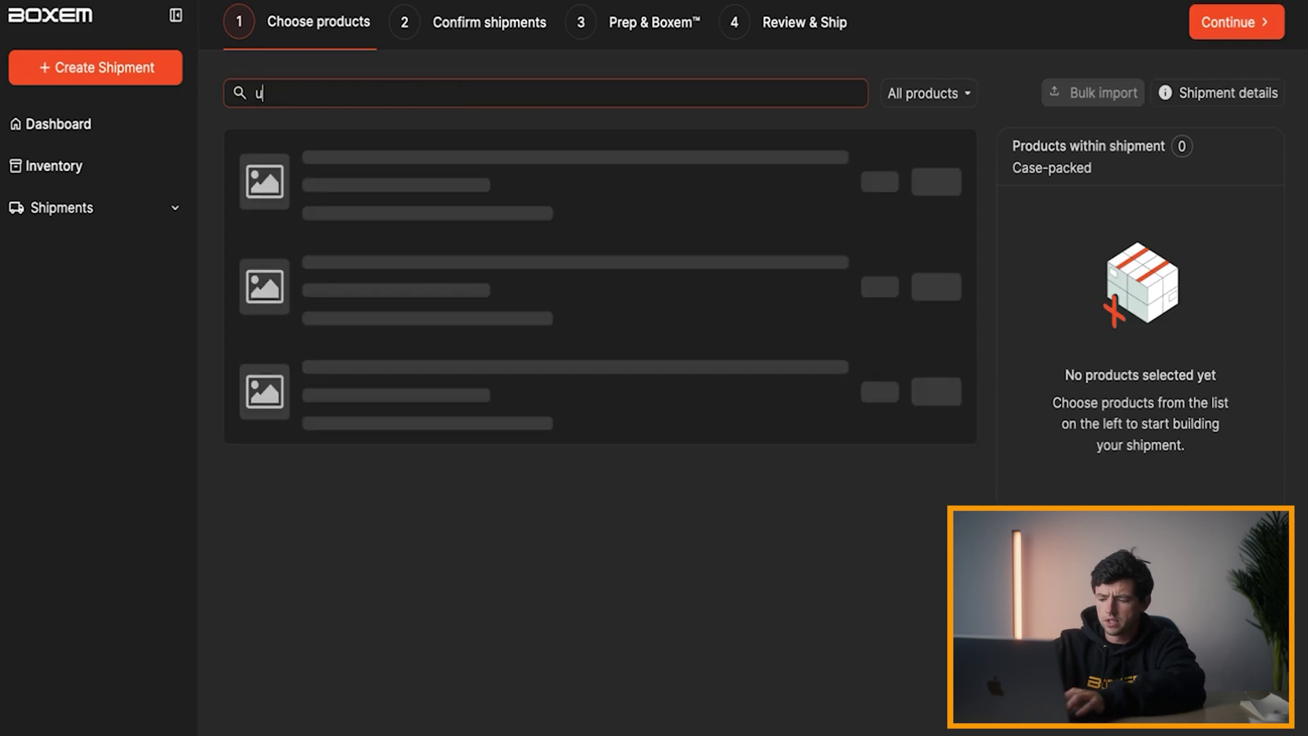
pyautogui.write('nder armour')
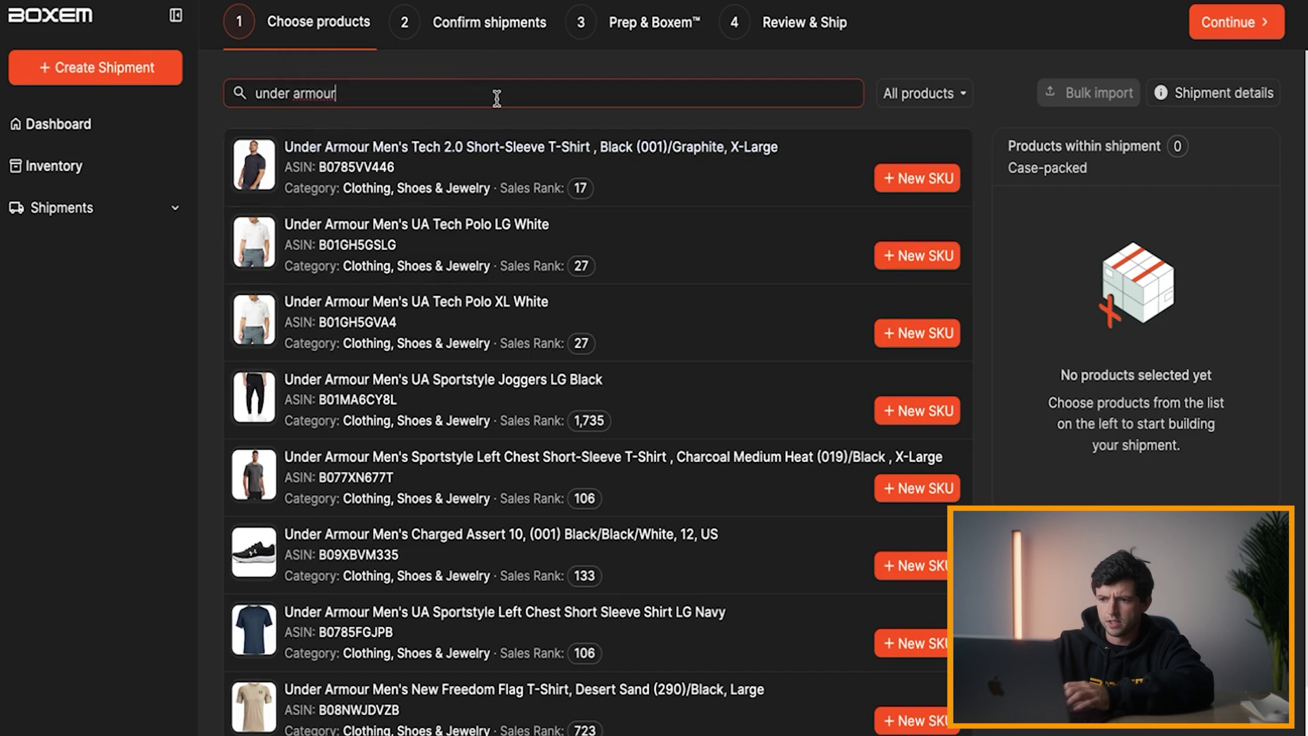
pyautogui.moveTo(497, 96); pyautogui.dragTo(194, 99)
pyautogui.write('under armour')
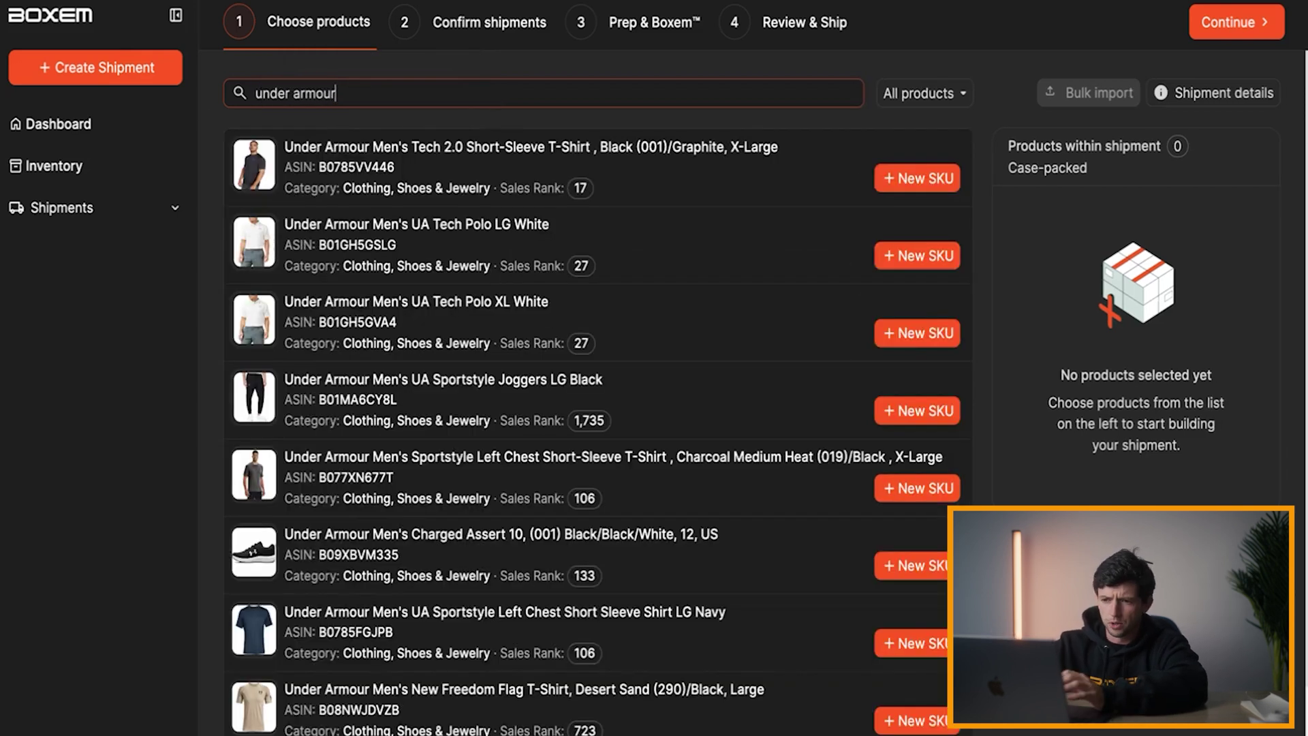
pyautogui.moveTo(375, 85); pyautogui.dragTo(188, 94)
pyautogui.press('BackSpace')
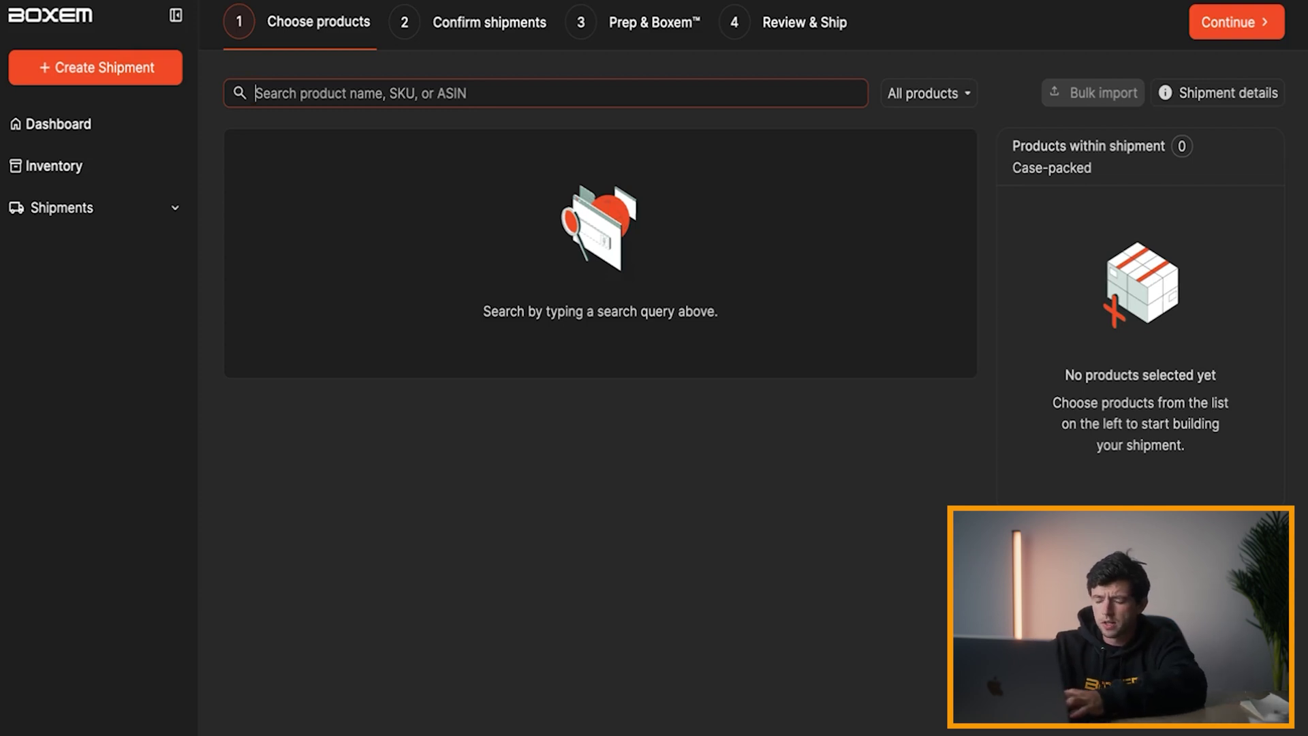
# - Find the product with ASIN B07N4D98JW and start a new SKU for it
pyautogui.write('B07N4D98JW')
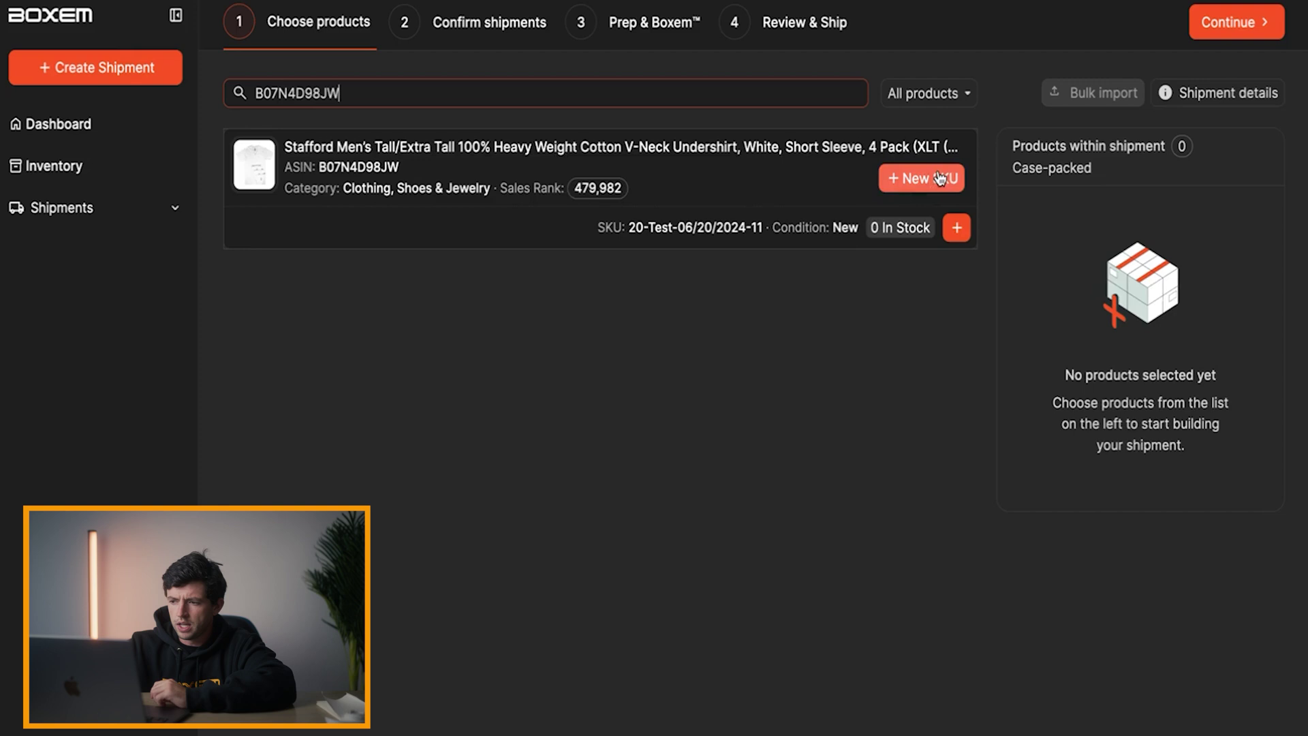
pyautogui.click(940, 179)
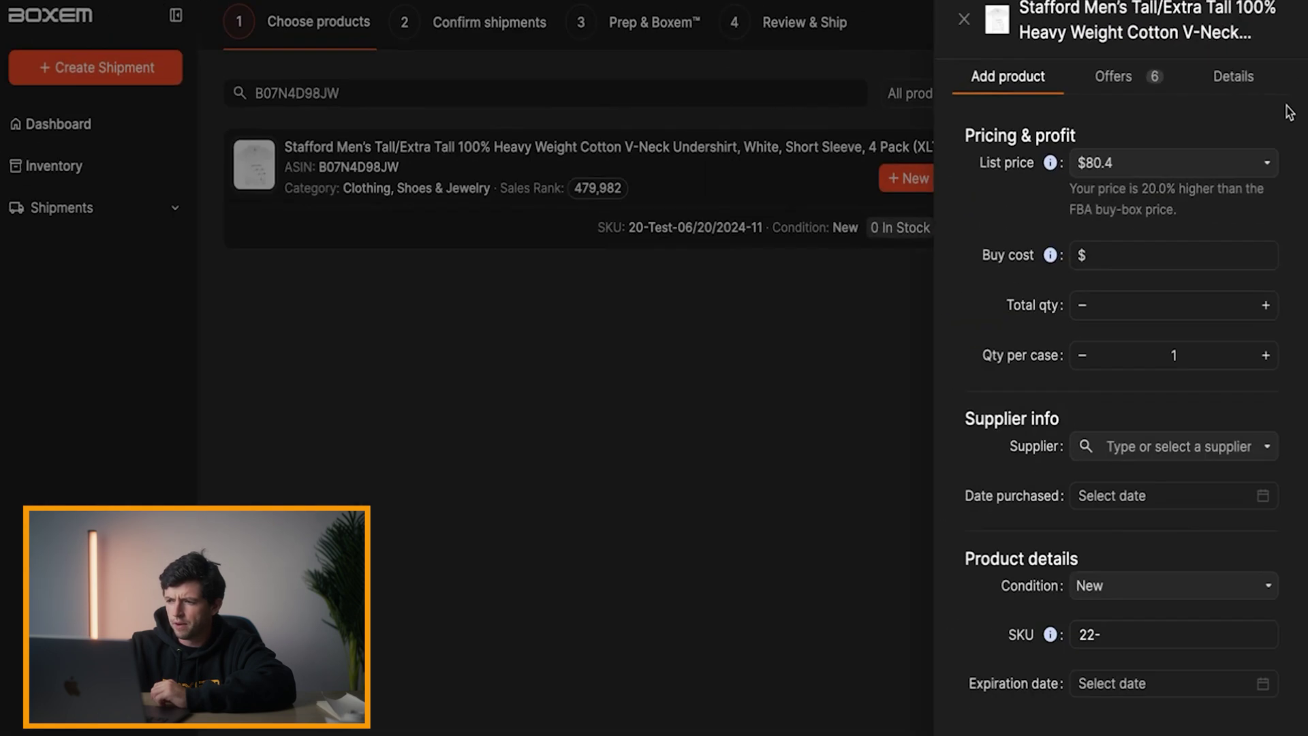
# - Review the undershirt's product details and competing offers, including the FBA buy-box offer, and return to the add-product form
pyautogui.click(1241, 79)
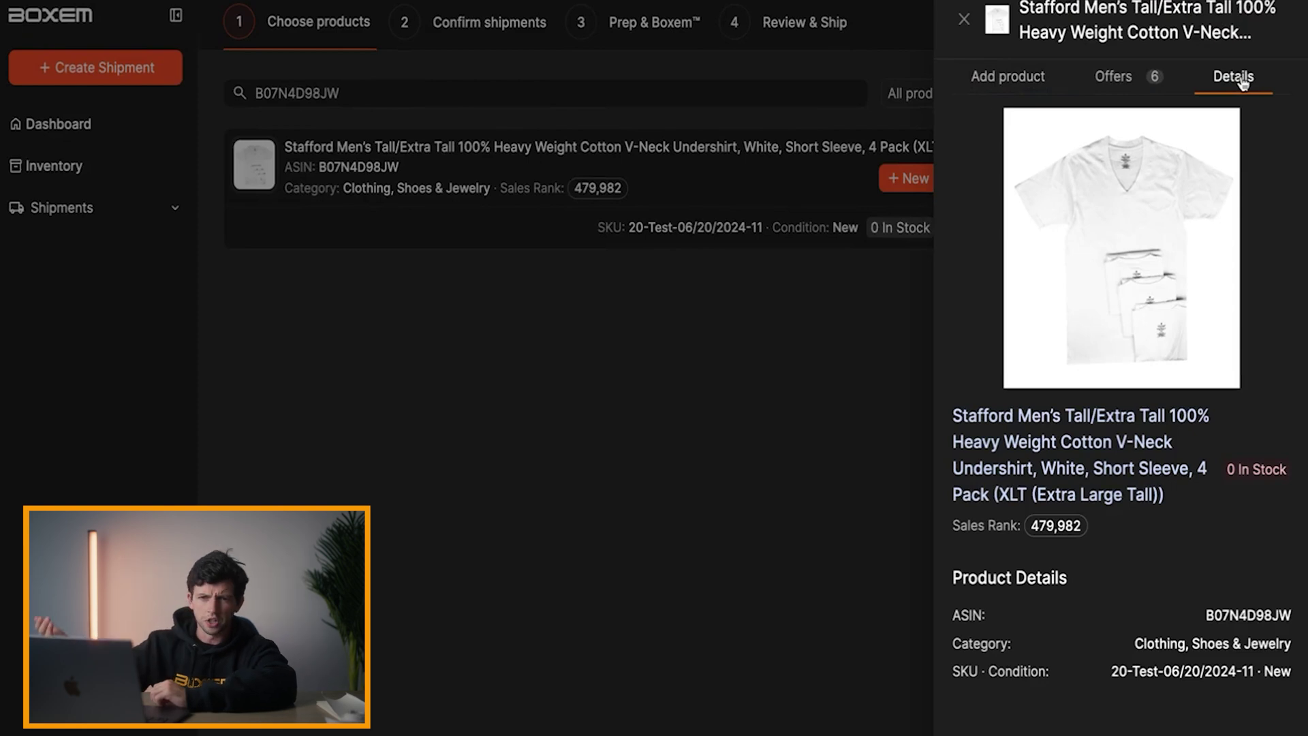
pyautogui.click(1151, 78)
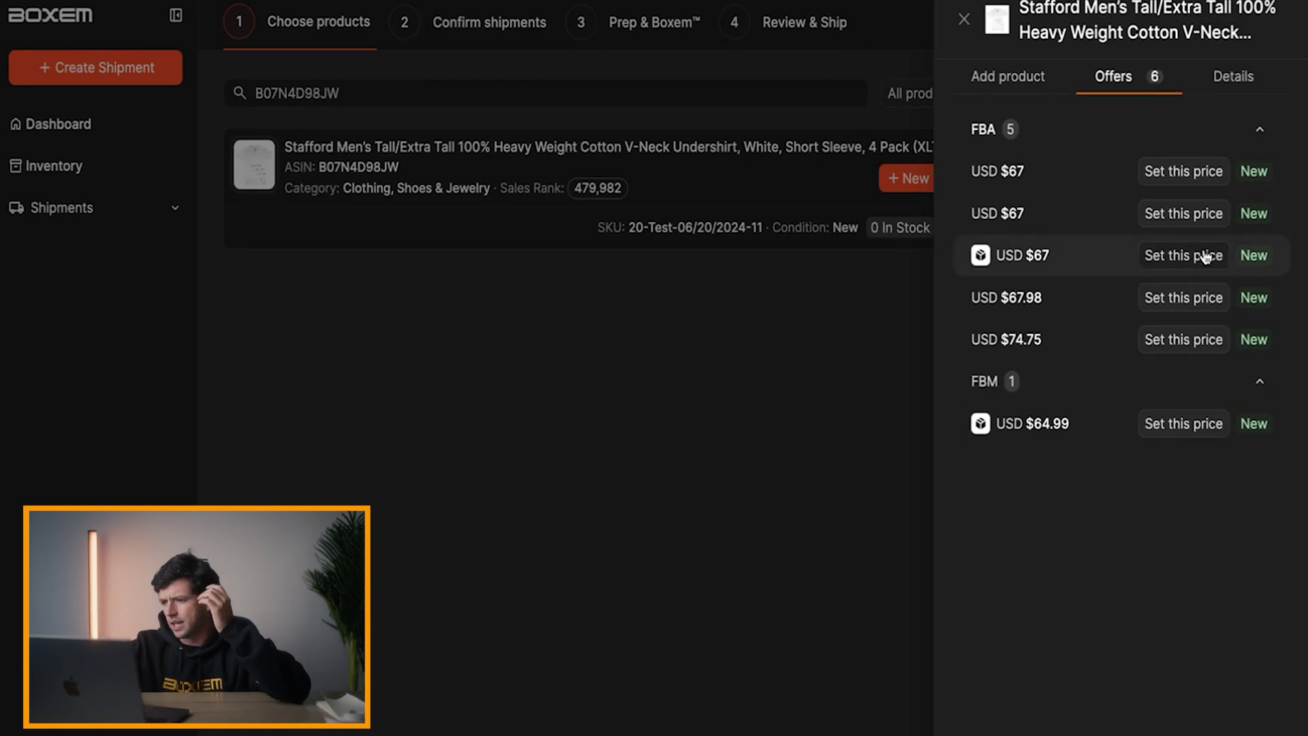
pyautogui.moveTo(982, 262)
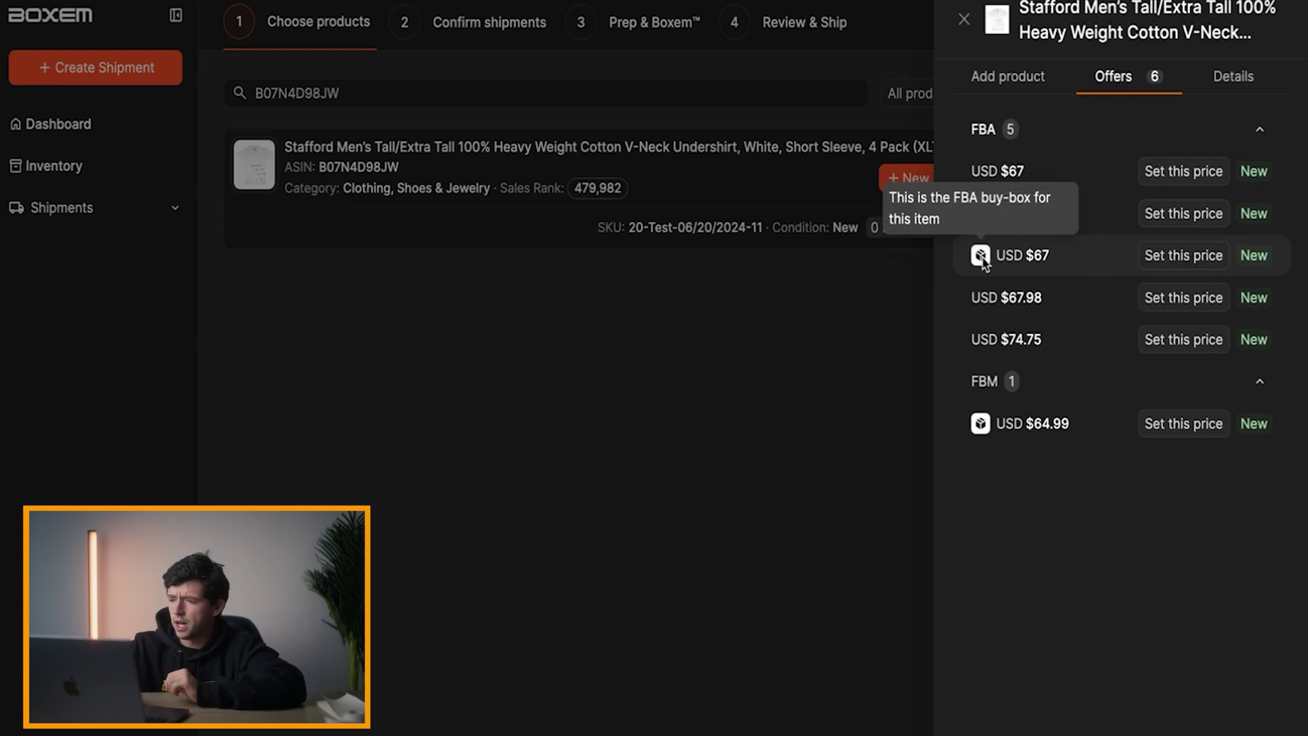
pyautogui.click(1023, 96)
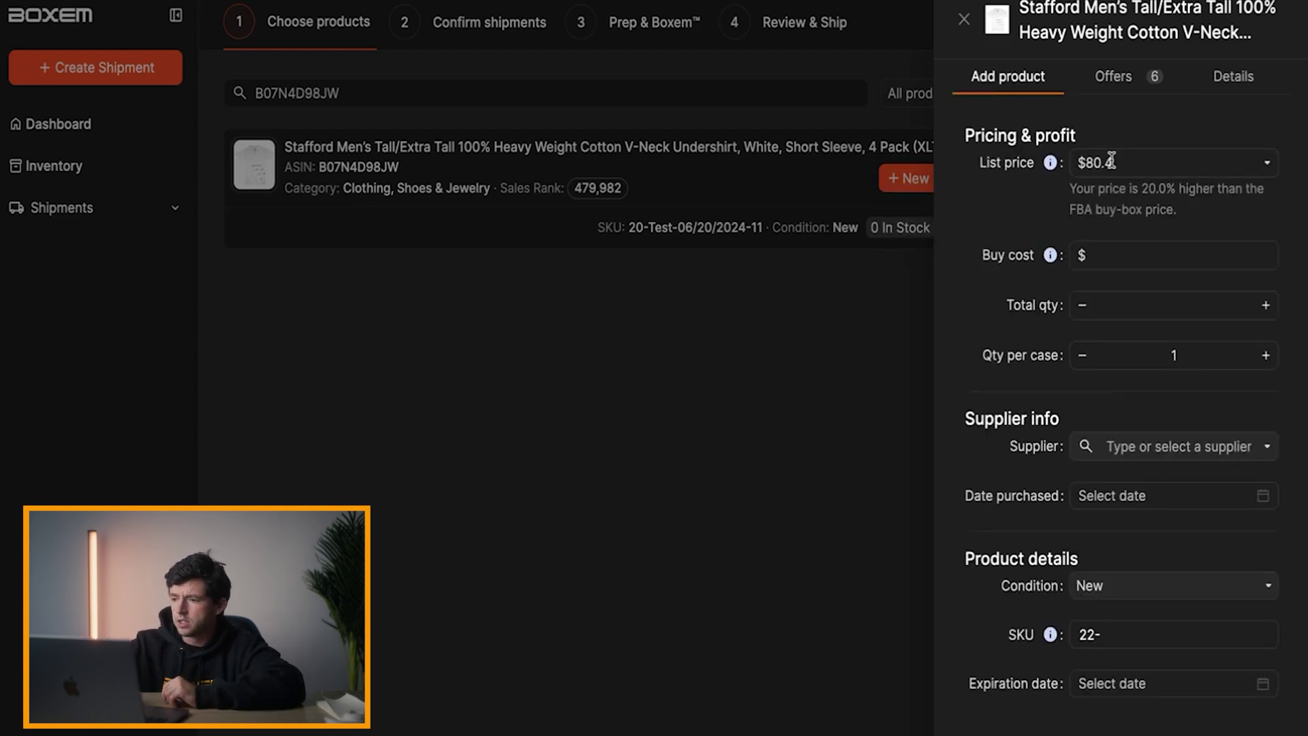
# - Set the product's buy cost to $40, total quantity to 40 and quantity per case to 40
pyautogui.click(1119, 243)
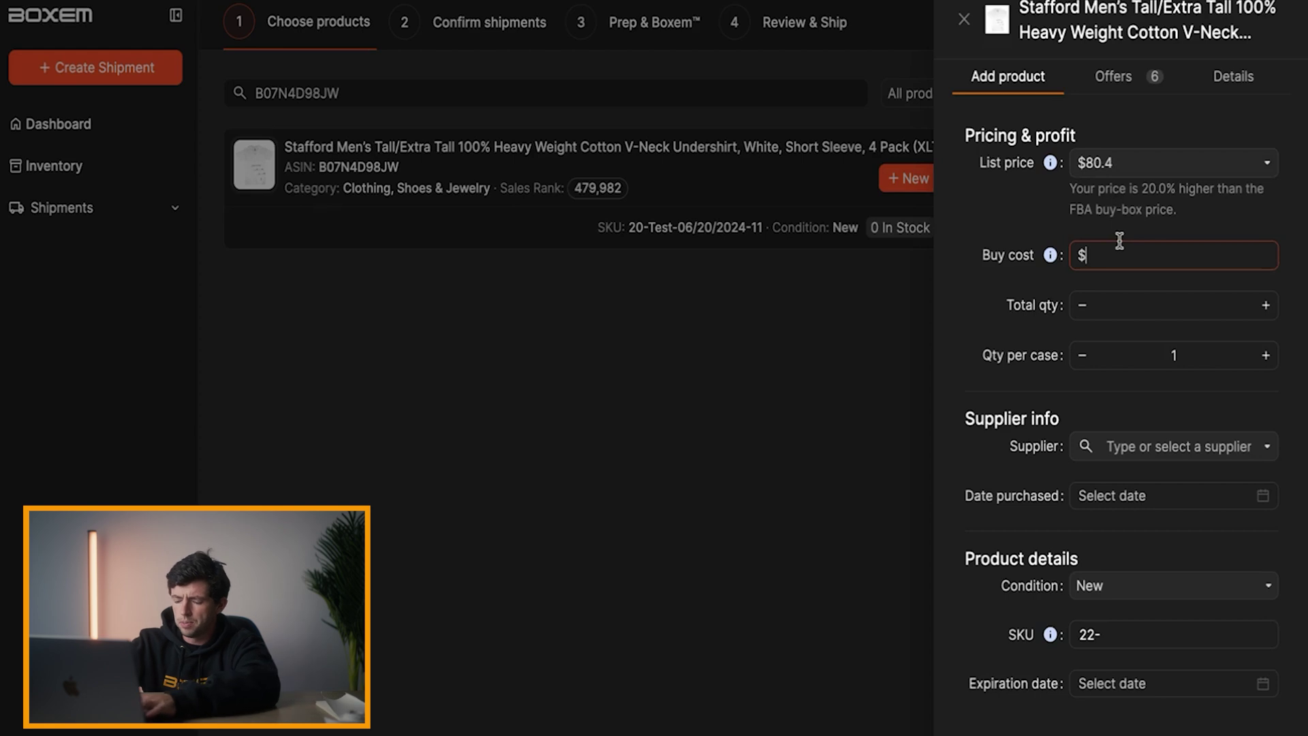
pyautogui.write('45')
pyautogui.press('BackSpace')
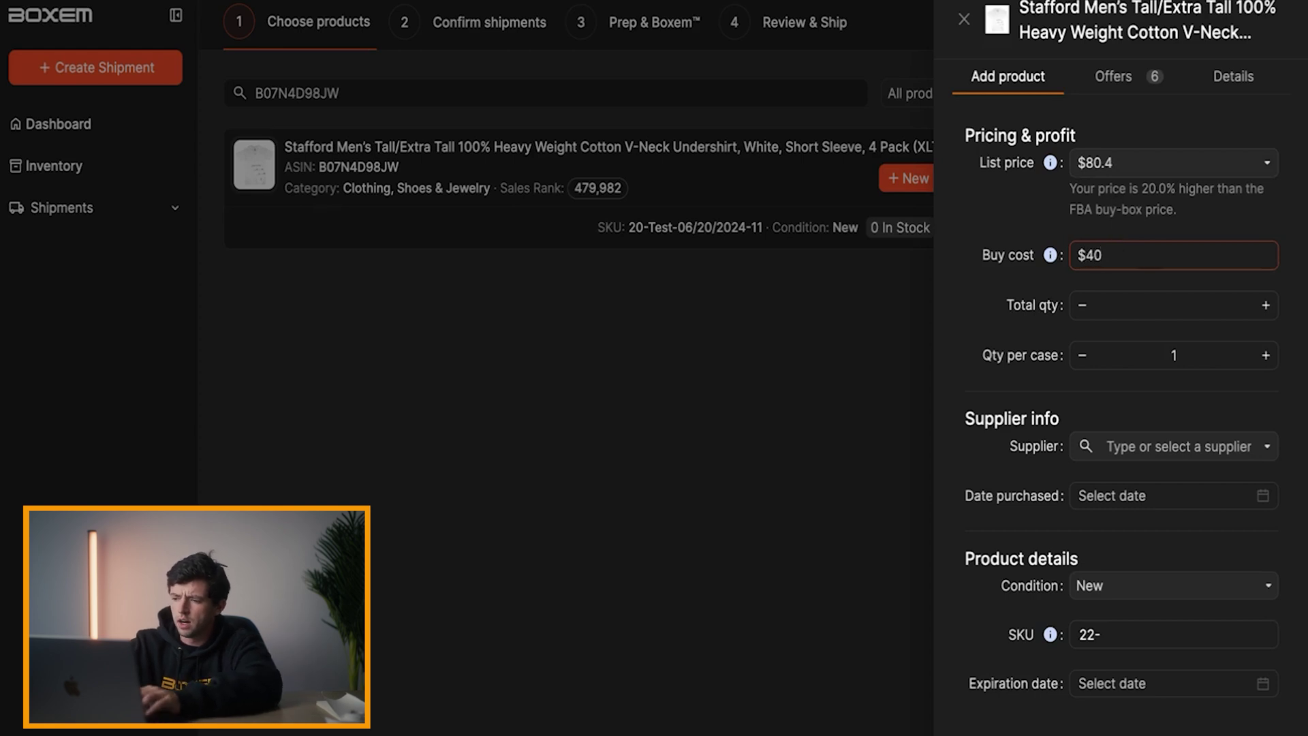
pyautogui.click(1147, 297)
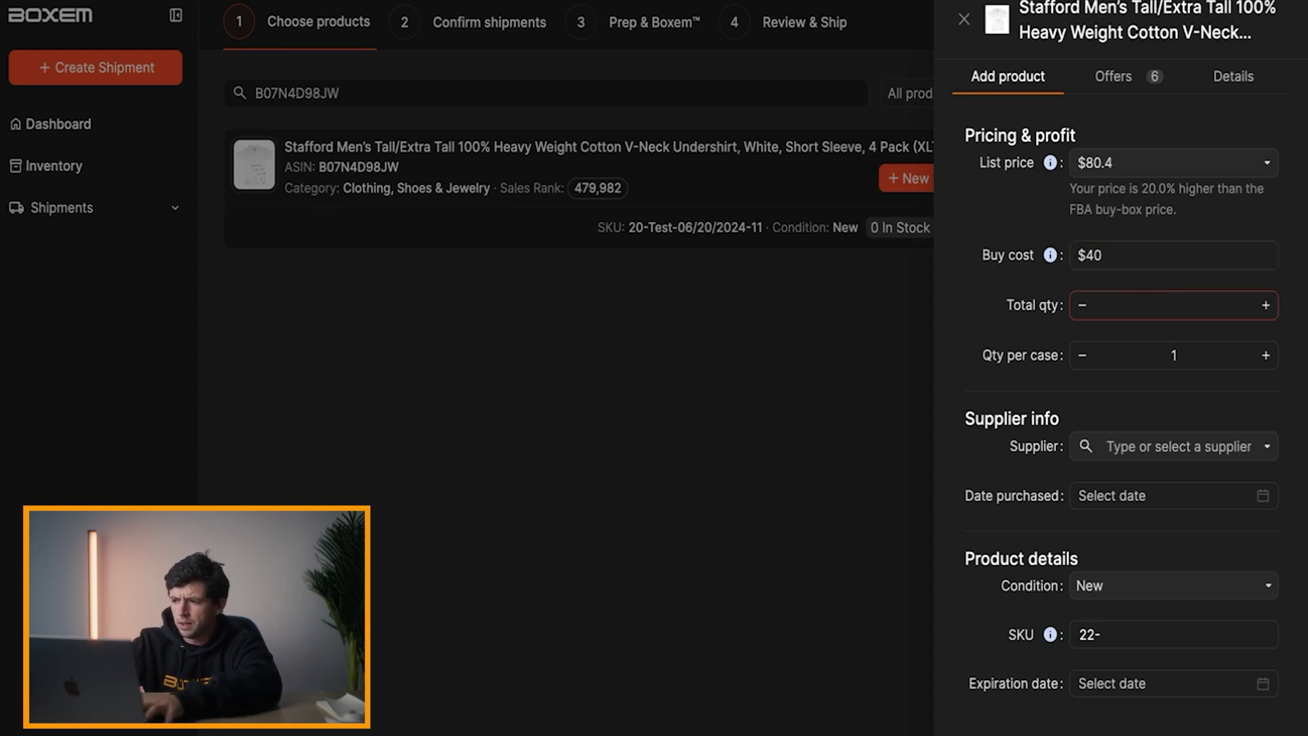
pyautogui.write('40')
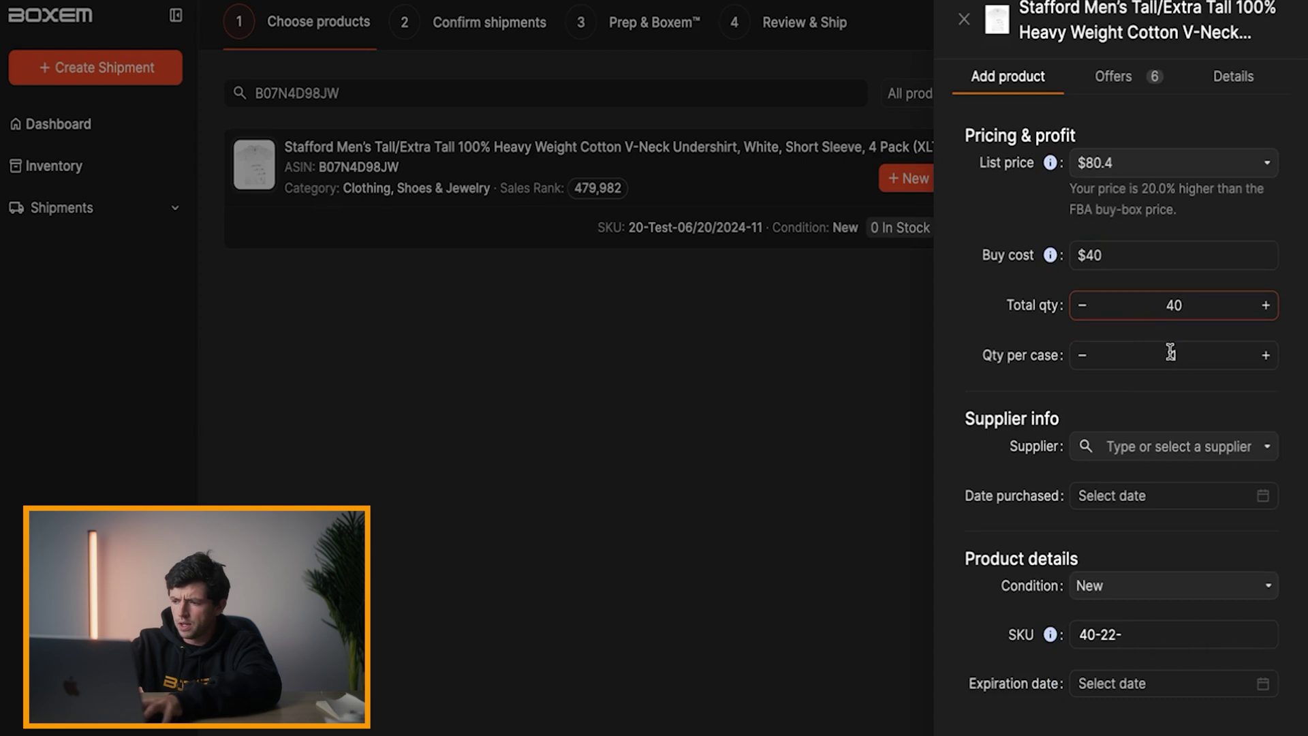
pyautogui.click(1101, 355)
pyautogui.write('40')
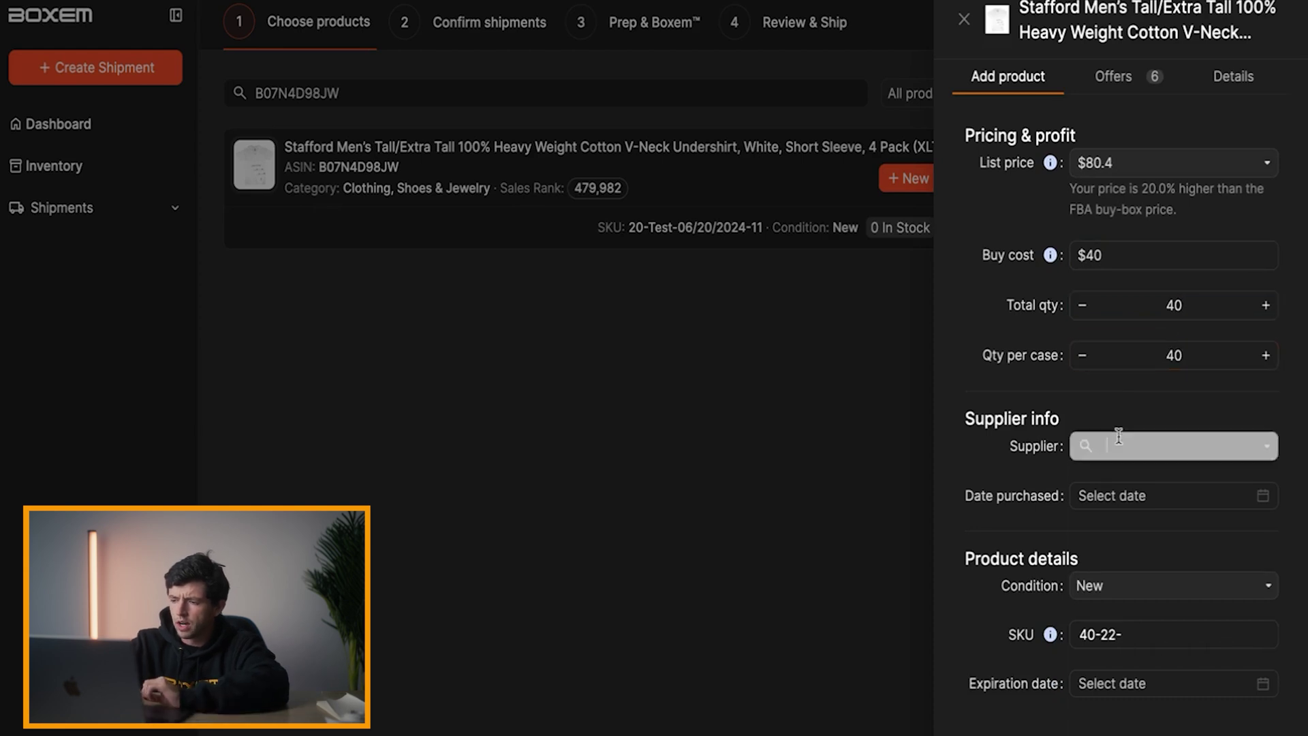
# - Select nike as the supplier and set the purchase date to 2024-06-20
pyautogui.click(1117, 444)
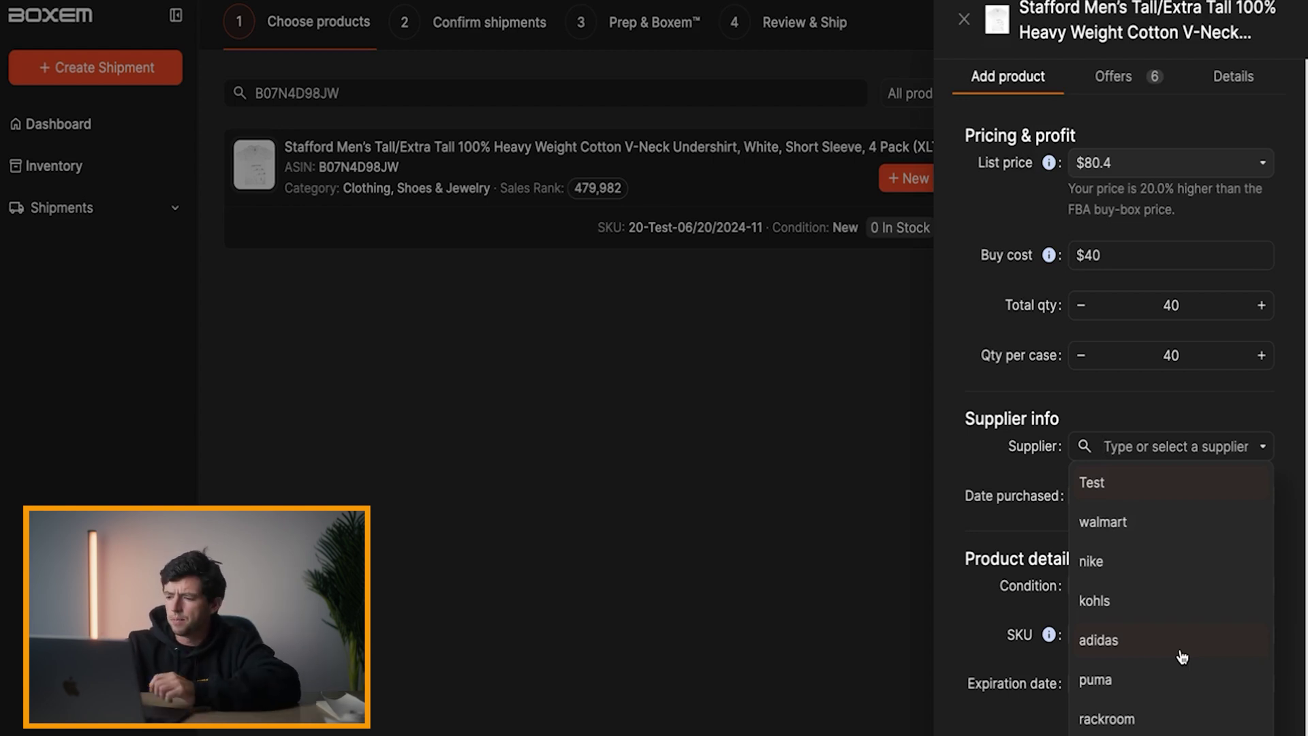
pyautogui.click(1138, 563)
pyautogui.click(1136, 504)
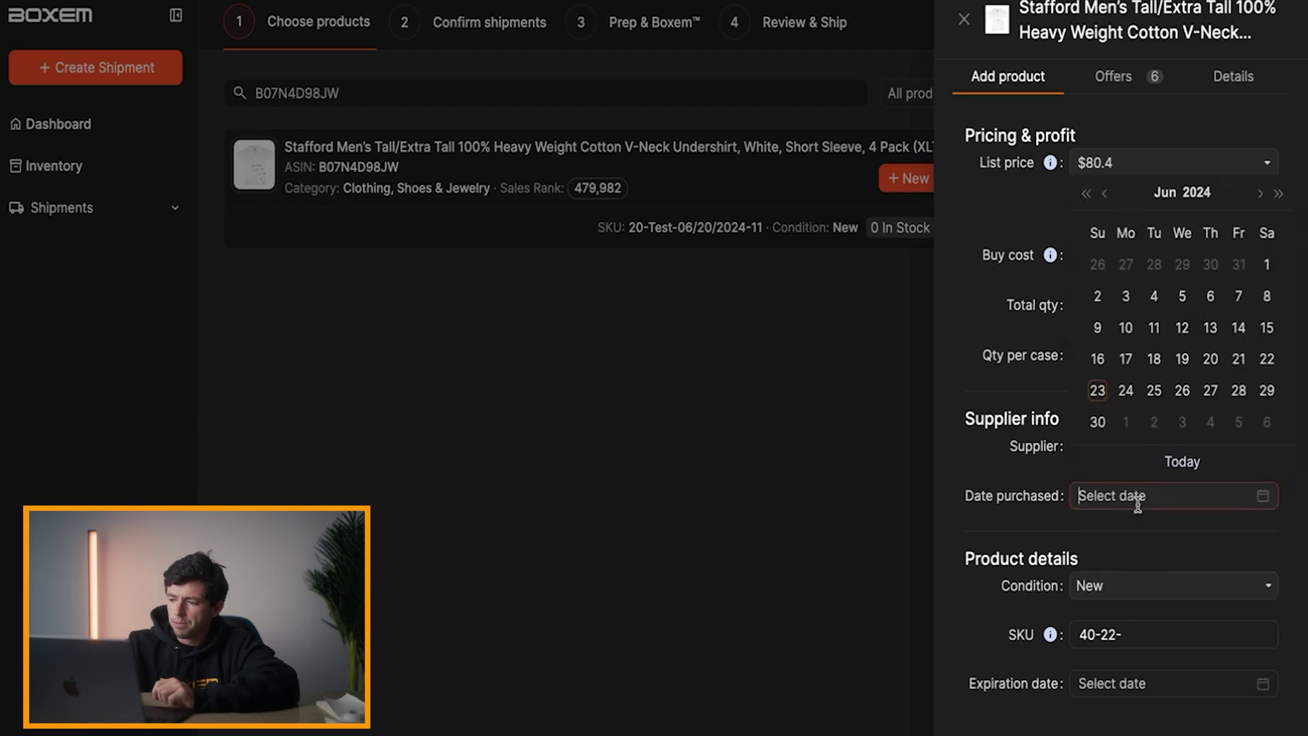
pyautogui.click(1211, 359)
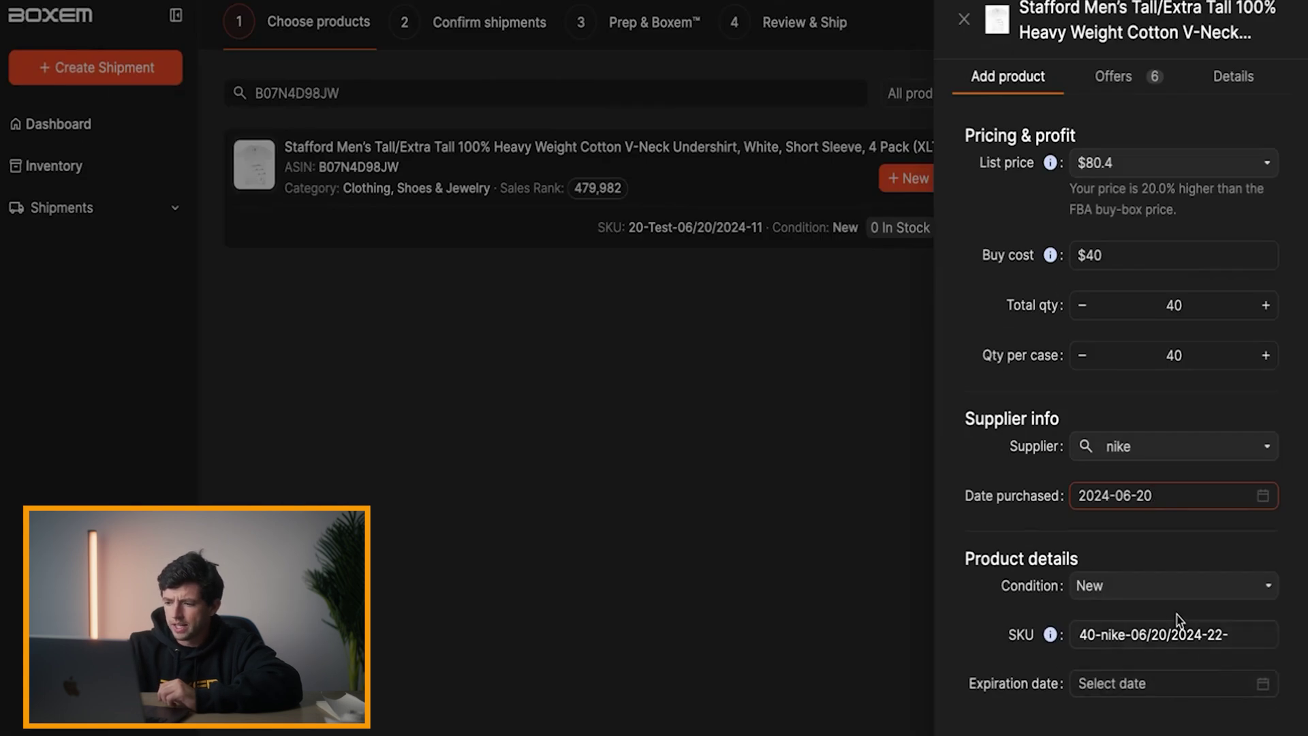
# - Choose New as the product condition and leave the expiration date empty
pyautogui.click(1090, 587)
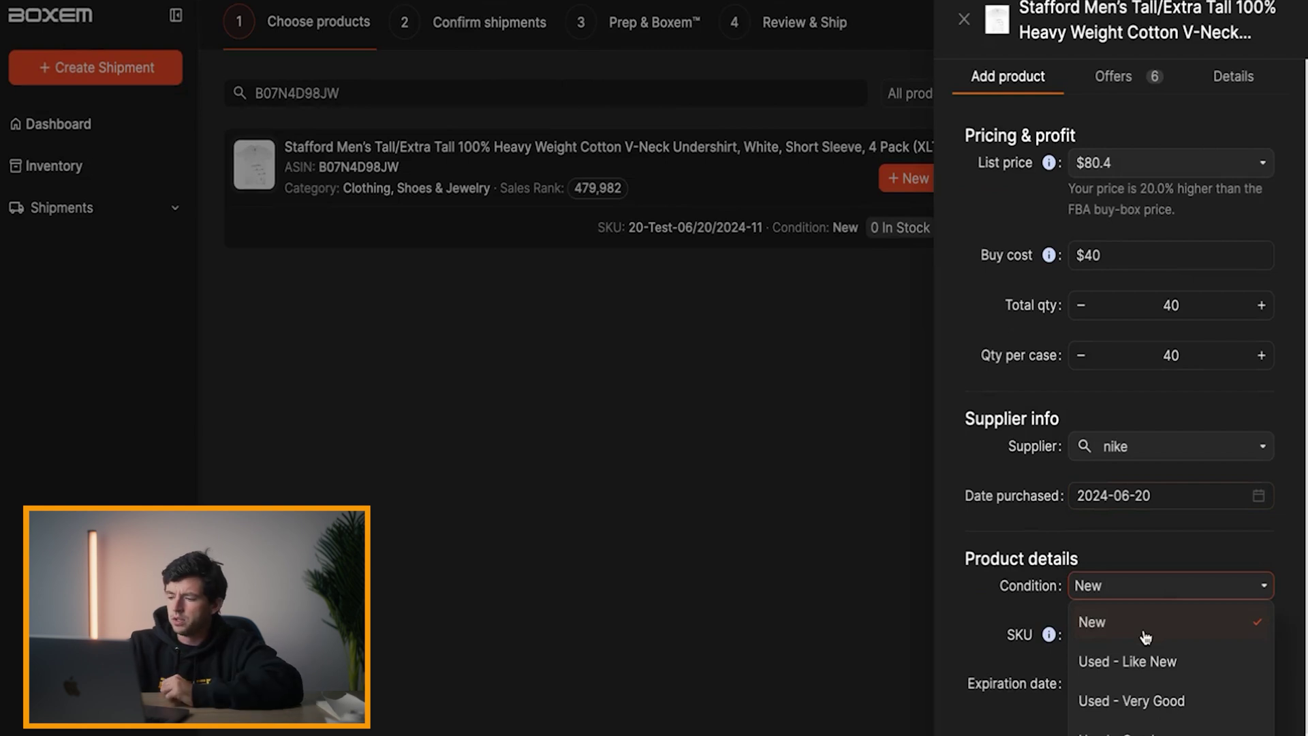
pyautogui.click(1143, 632)
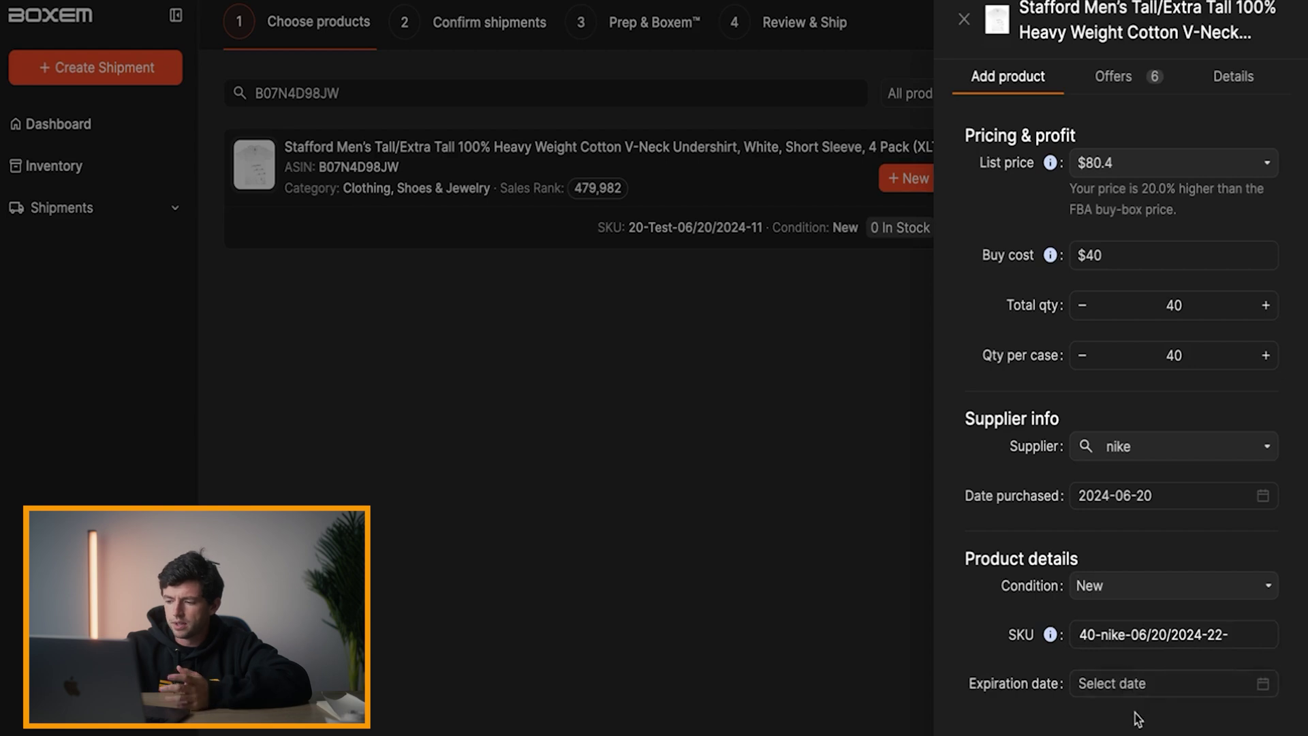
pyautogui.click(1147, 685)
pyautogui.click(1024, 658)
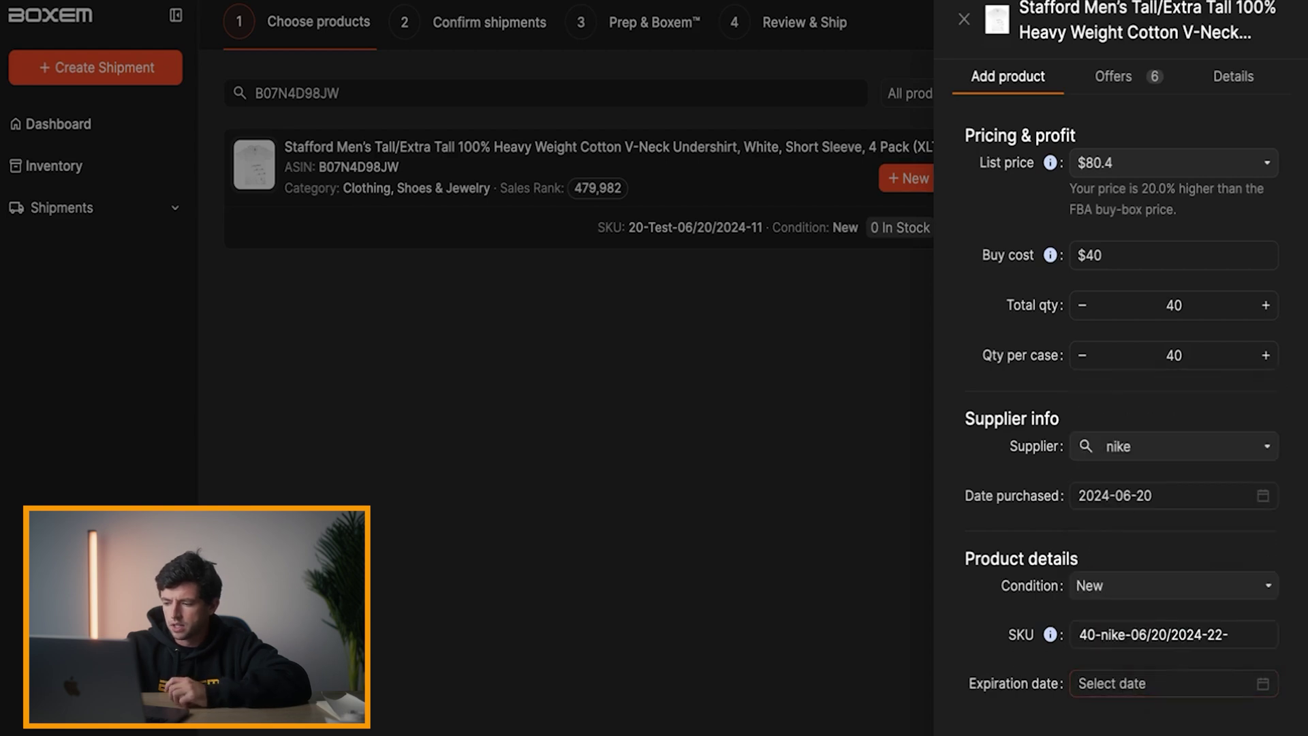
# - Add the undershirt to the case-packed shipment and send the shipment request to Amazon for approval
pyautogui.click(885, 400)
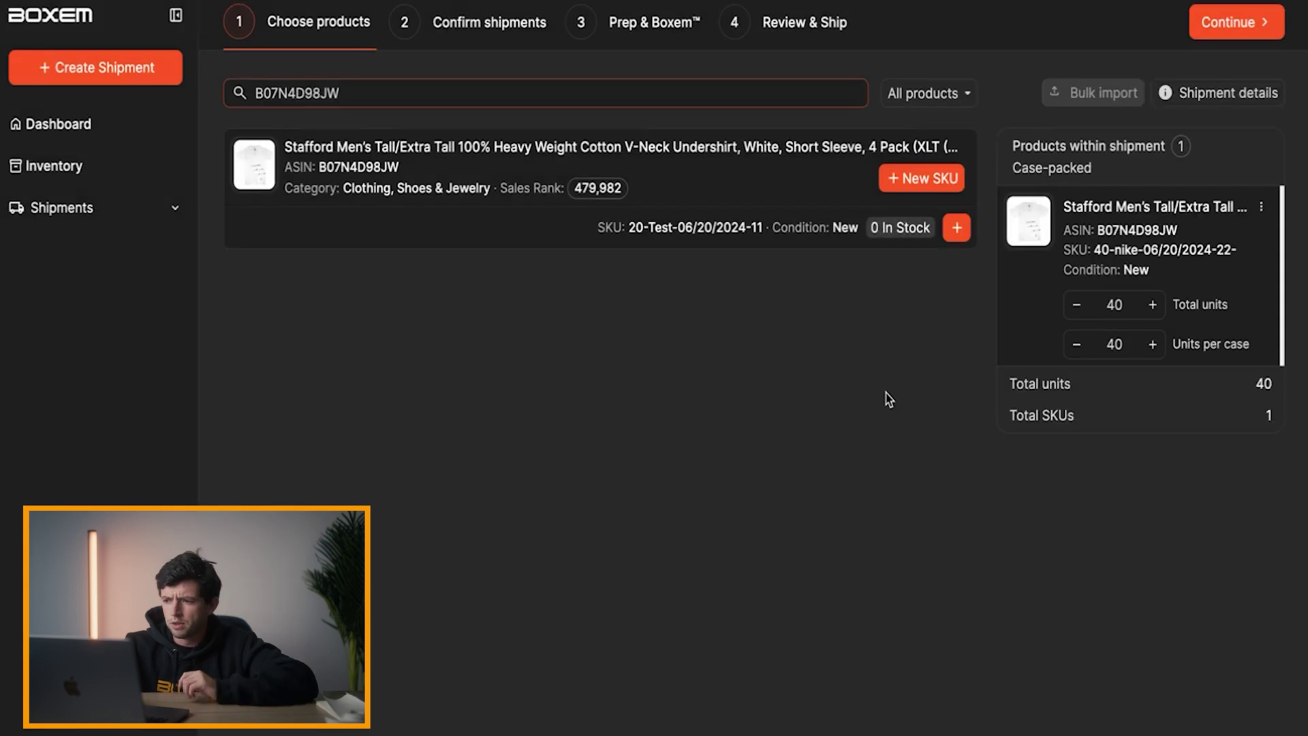
pyautogui.click(1230, 23)
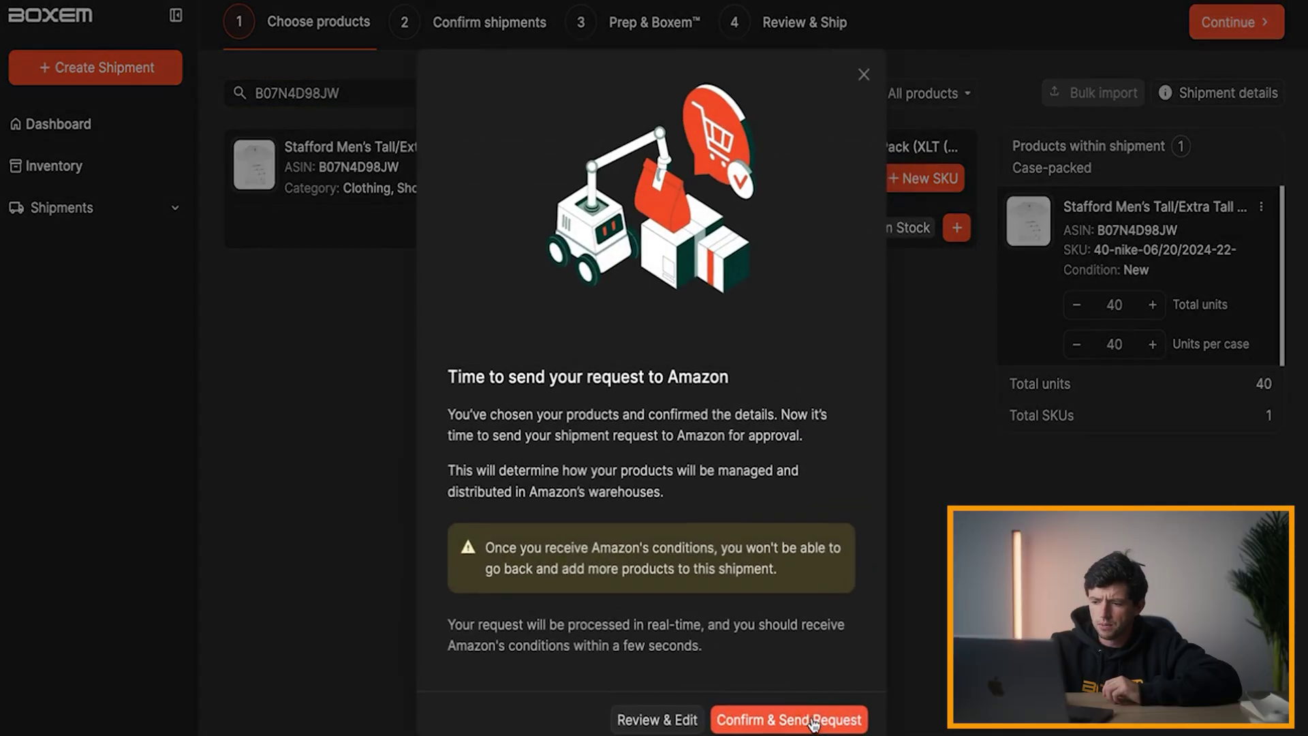
pyautogui.click(812, 720)
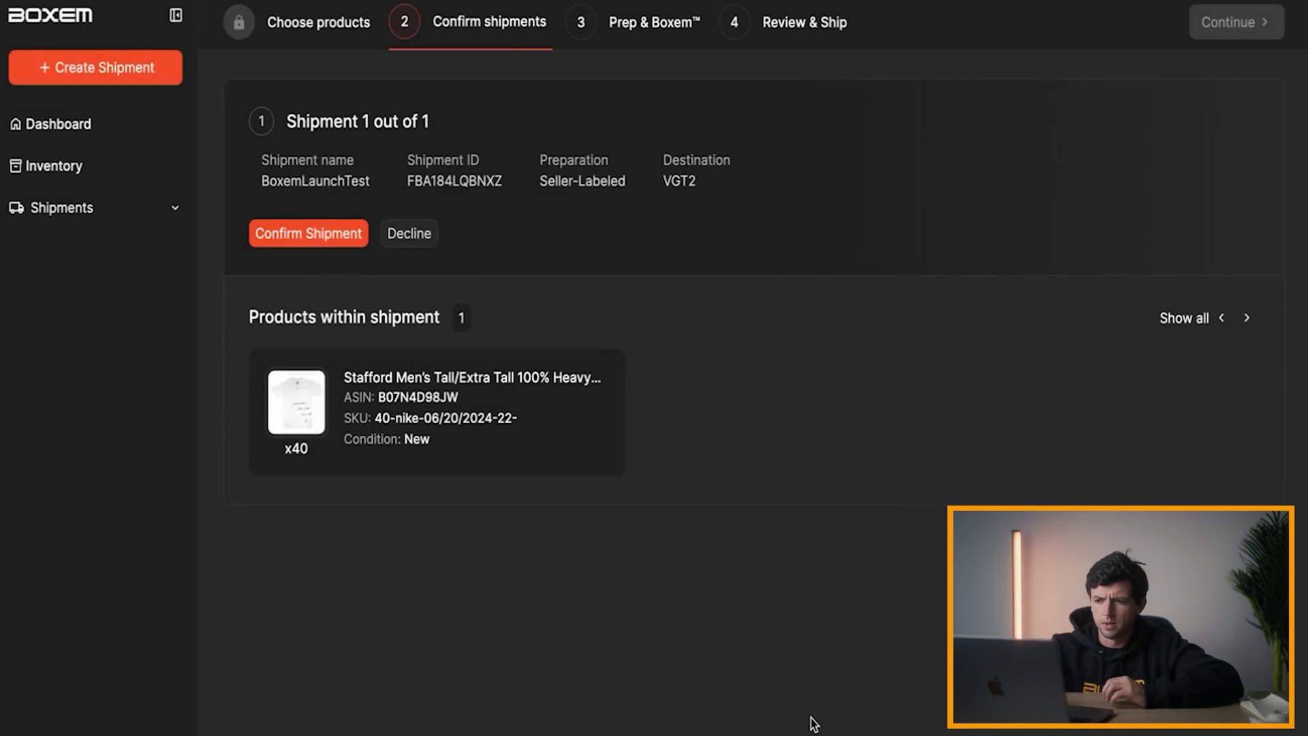
# - Confirm the BoxemLaunchTest shipment bound for VGT2 and continue to the prep stage
pyautogui.click(339, 240)
pyautogui.click(730, 459)
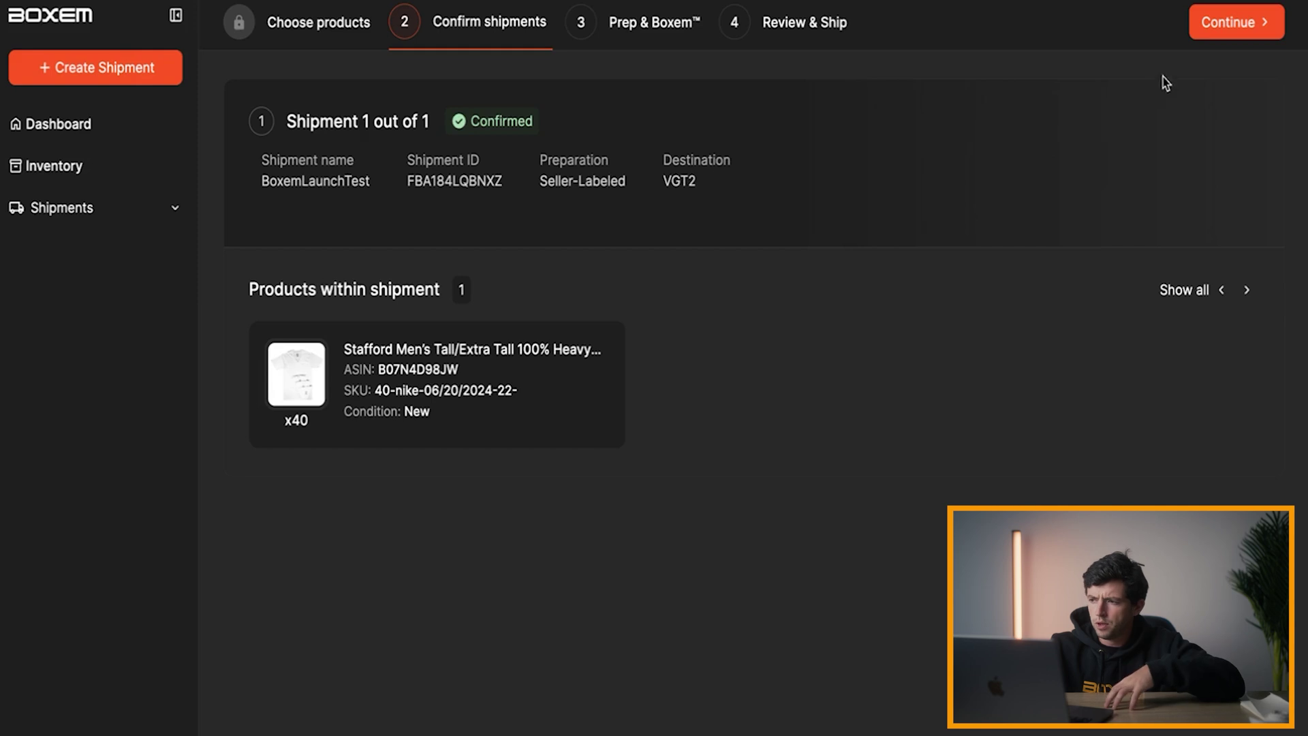
pyautogui.click(1232, 26)
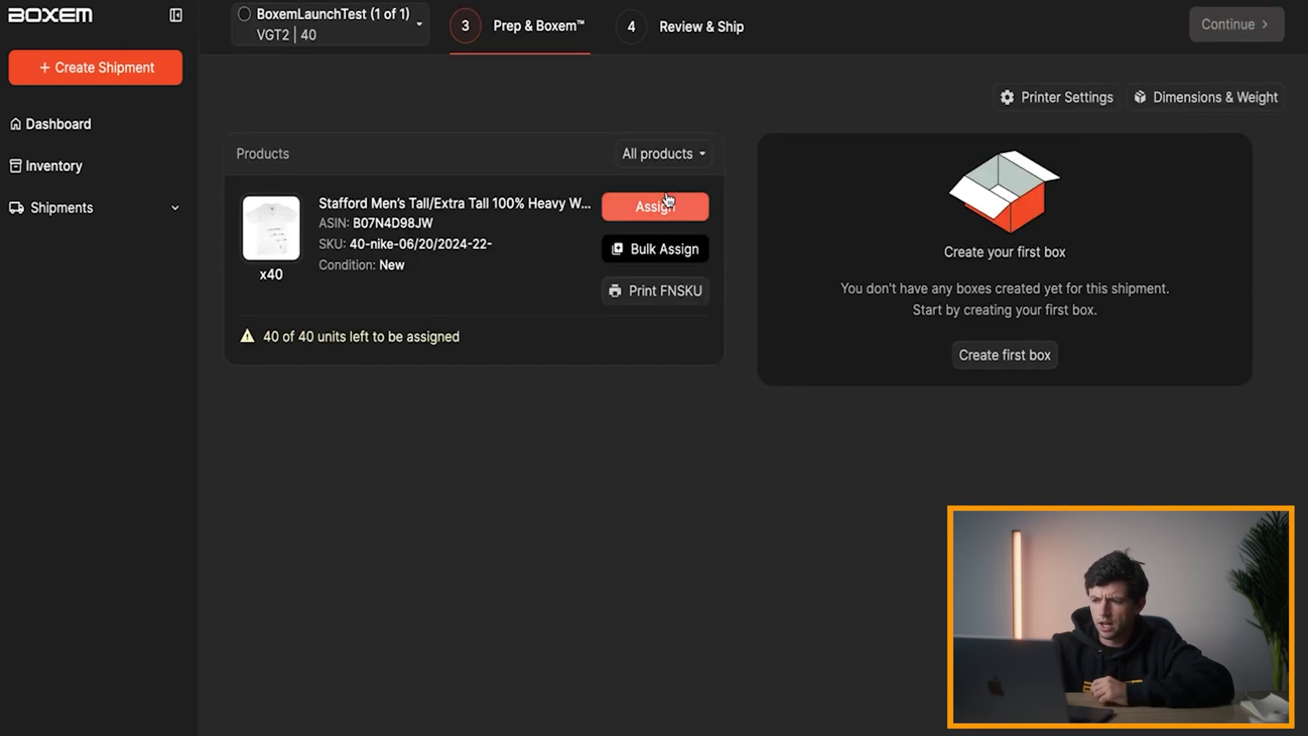
# - Print 40 FNSKU labels for the undershirt and open the downloaded label file
pyautogui.click(668, 291)
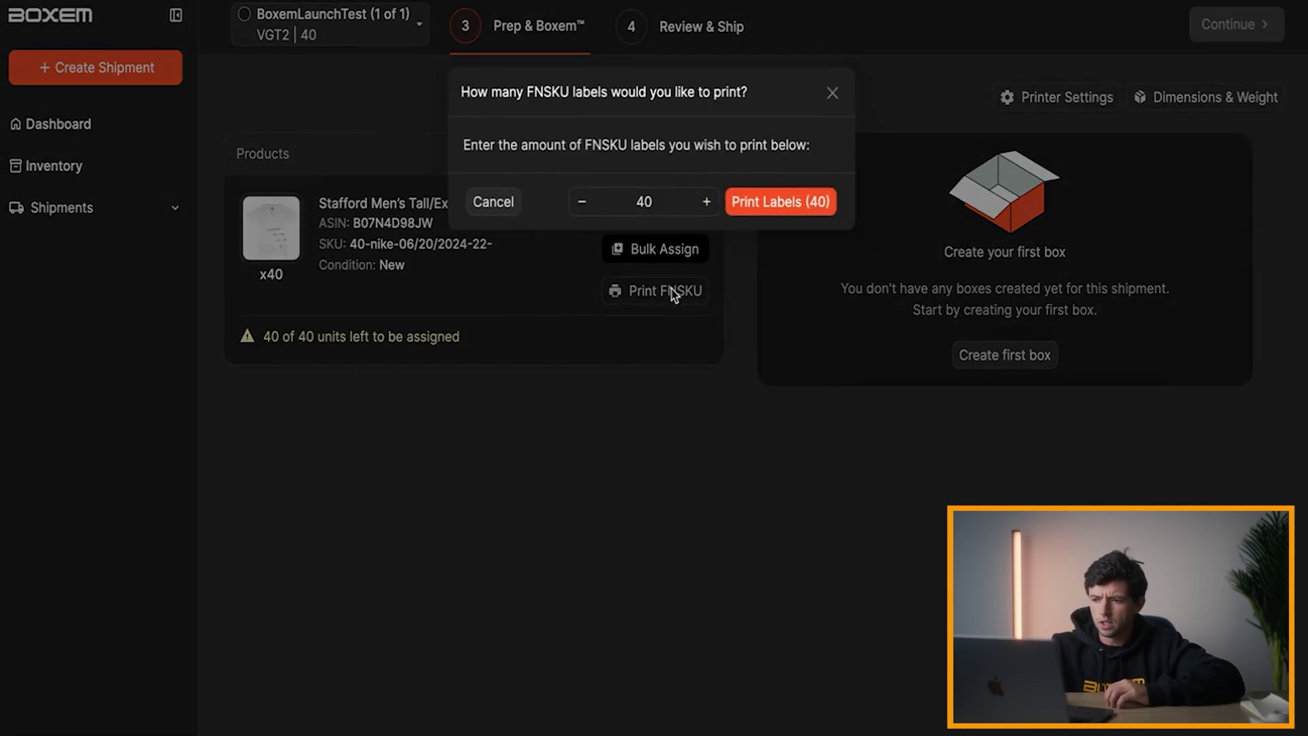
pyautogui.click(744, 204)
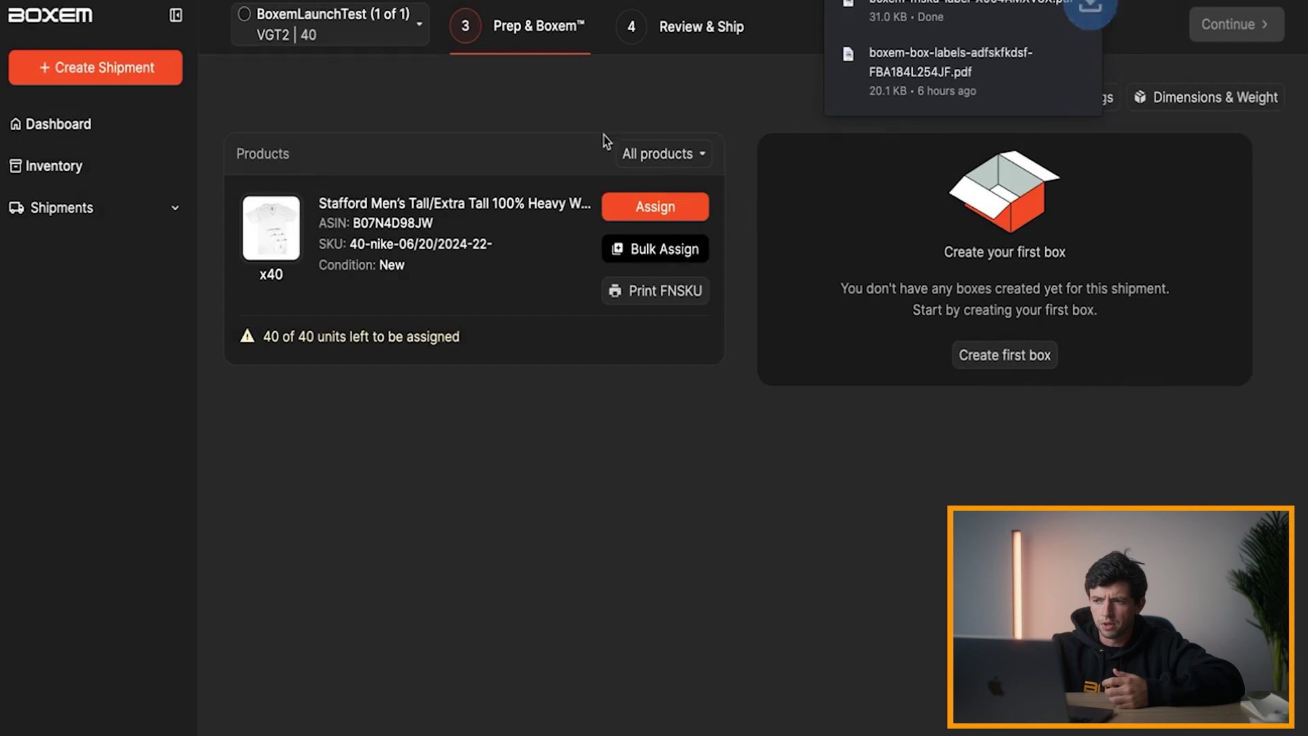
pyautogui.click(952, 15)
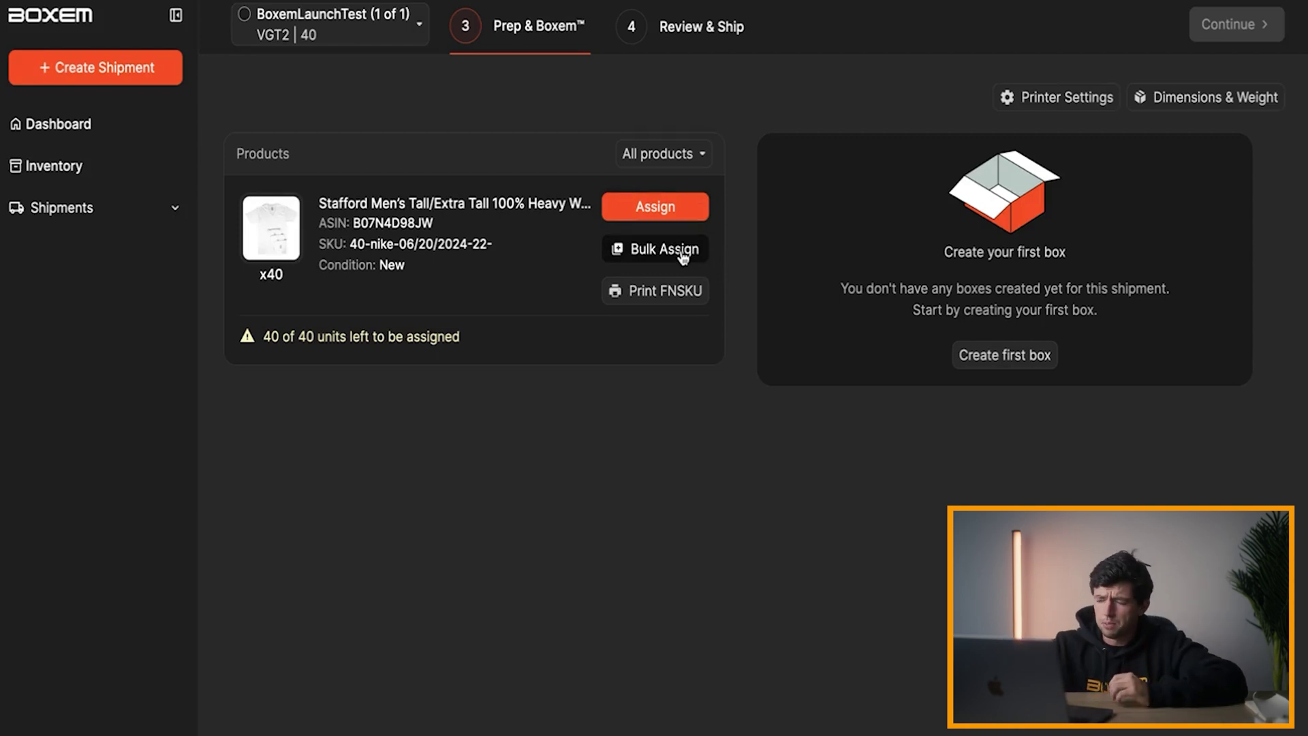
# - Open bulk box assignment for the undershirt, trying out a second box row and removing it
pyautogui.click(682, 257)
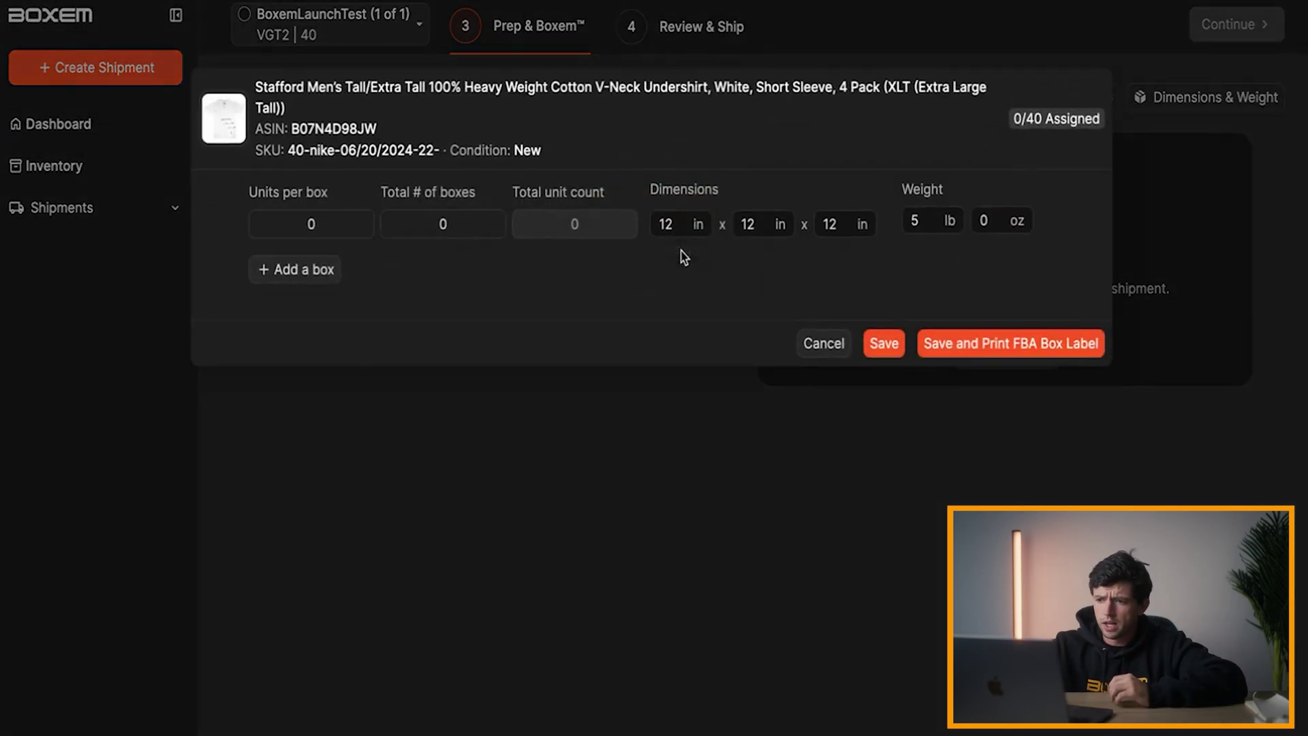
pyautogui.click(320, 222)
pyautogui.click(295, 271)
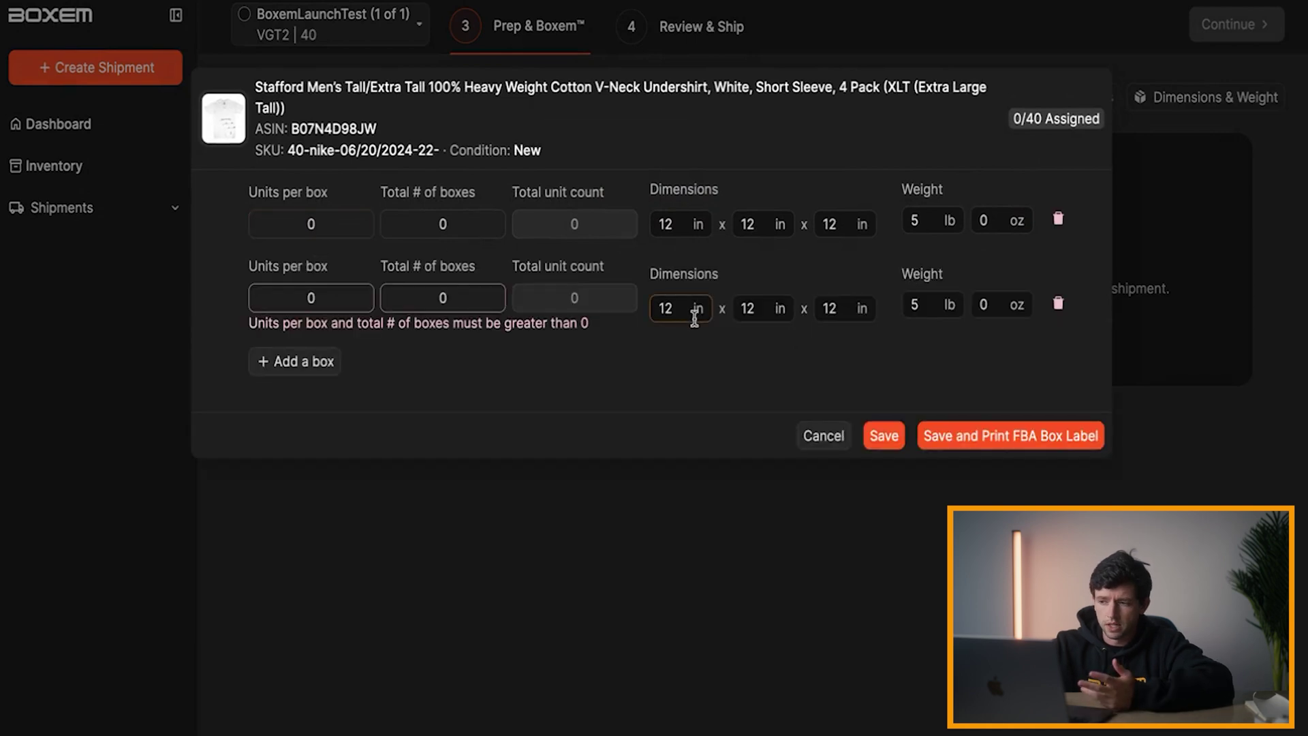
pyautogui.click(1056, 304)
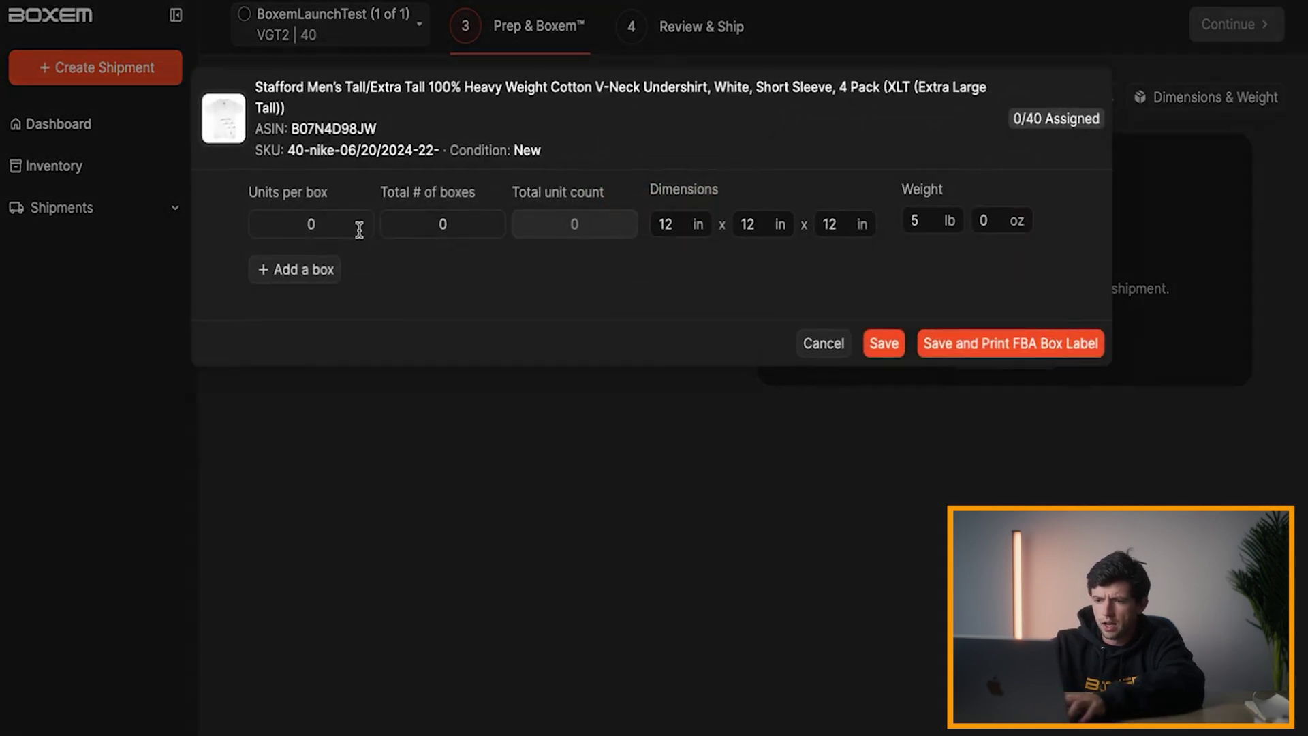
# - Assign the undershirt as 10 units per box across 4 boxes
pyautogui.click(256, 230)
pyautogui.write('10')
pyautogui.click(461, 228)
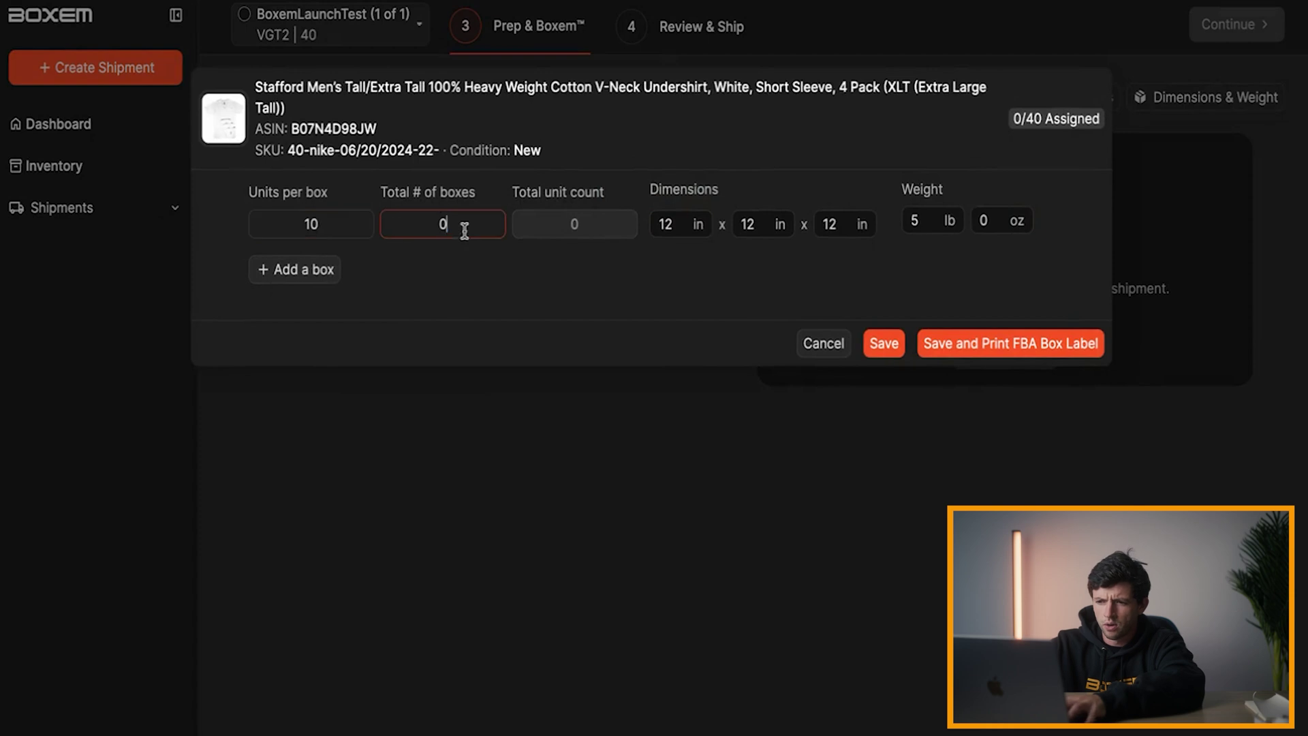
pyautogui.write('4')
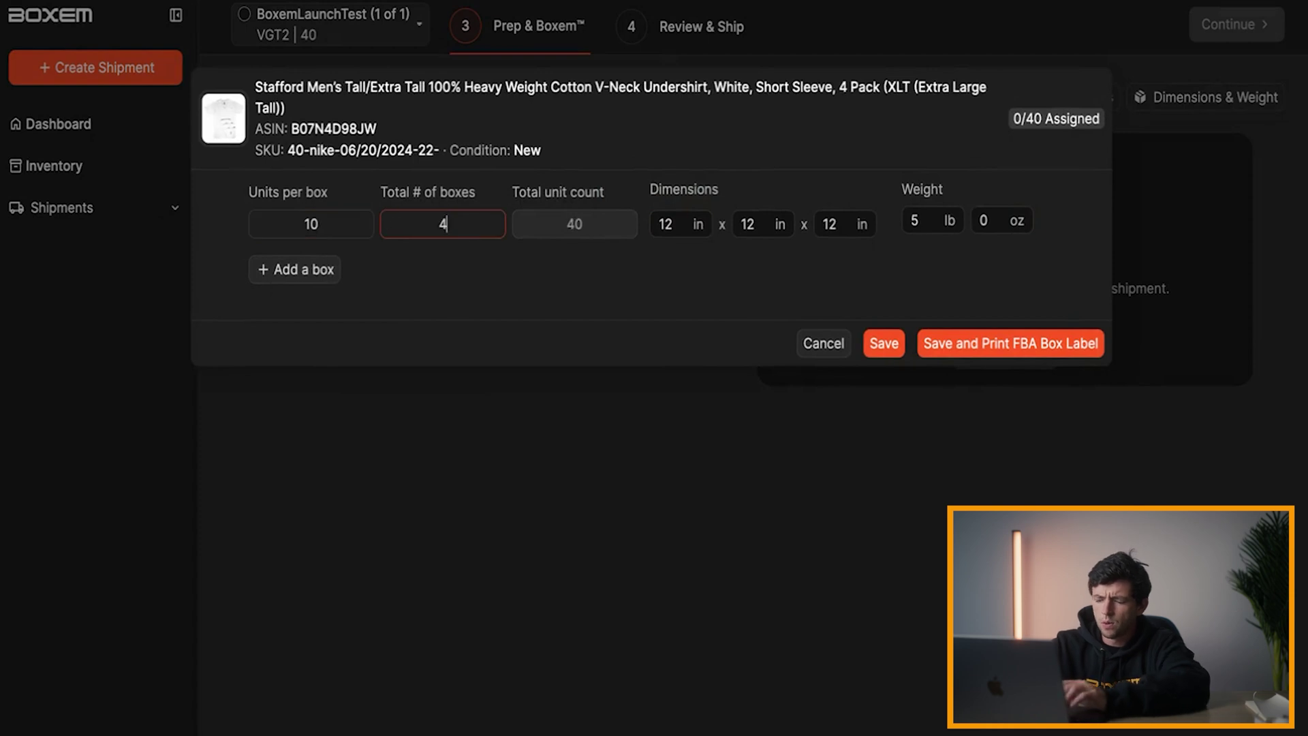
# - Set the boxes to 24 × 19 × 17 in and 30 lb, then save the assignment and print the FBA box labels
pyautogui.click(684, 223)
pyautogui.write('24')
pyautogui.press('Tab')
pyautogui.write('19')
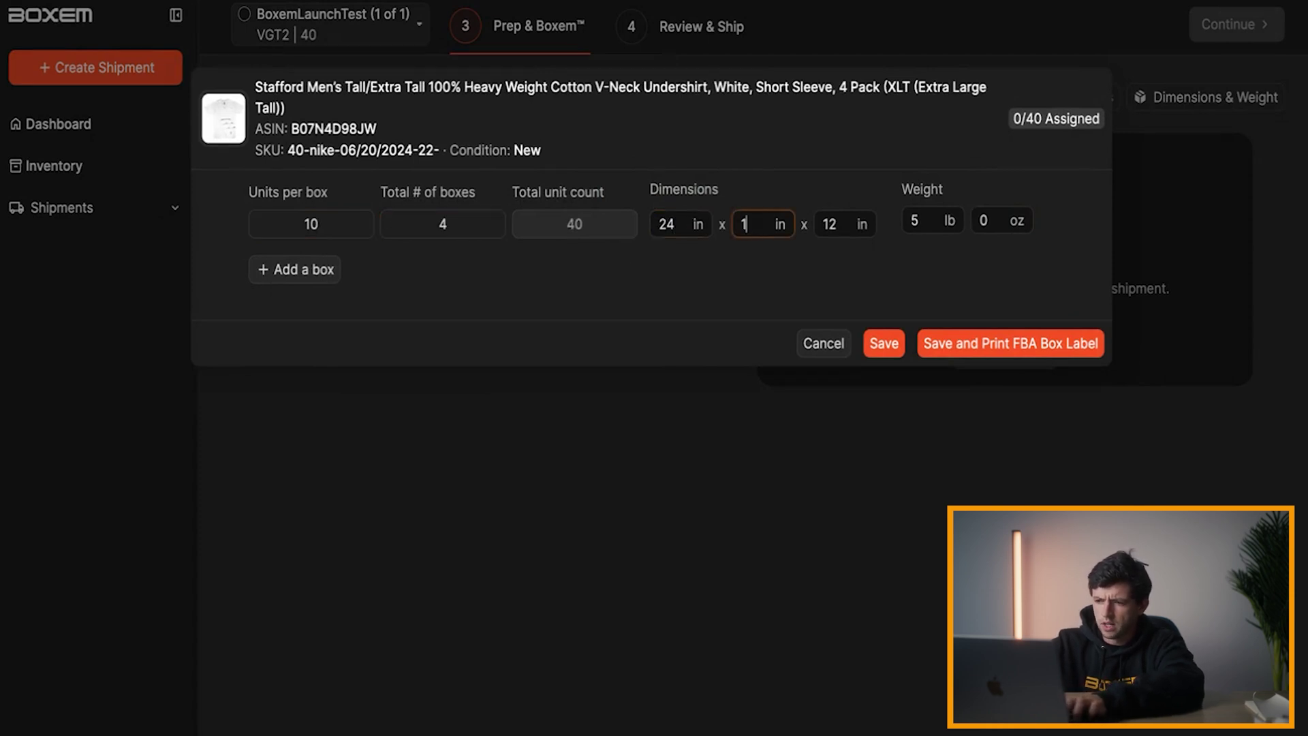
pyautogui.press('Tab')
pyautogui.write('17')
pyautogui.click(965, 219)
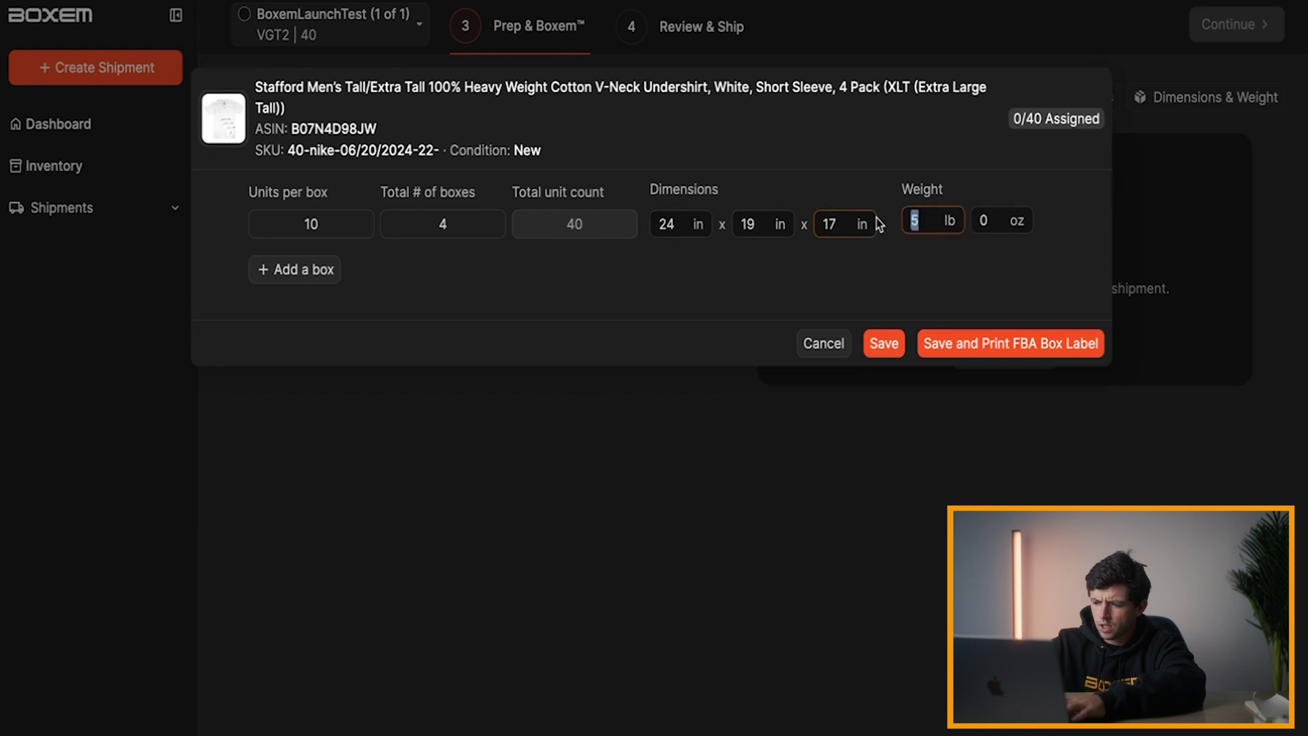
pyautogui.write('30')
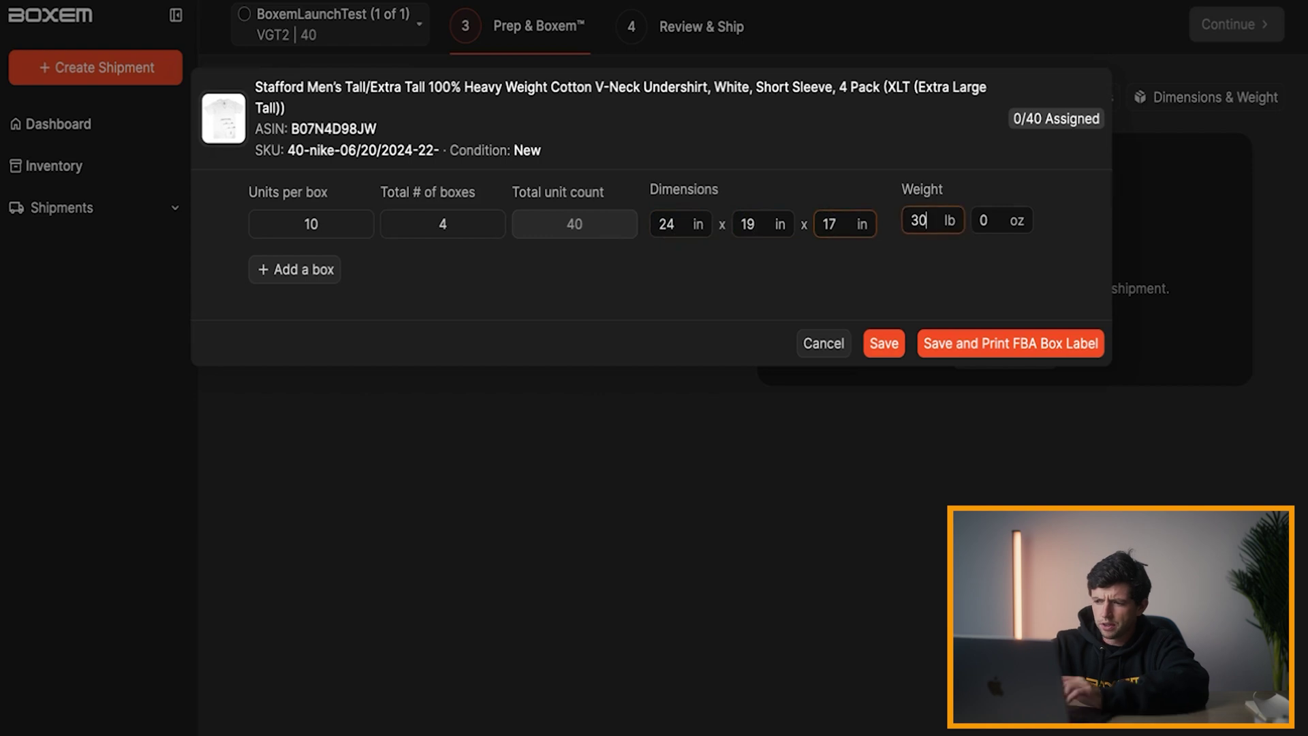
pyautogui.click(949, 344)
pyautogui.click(962, 31)
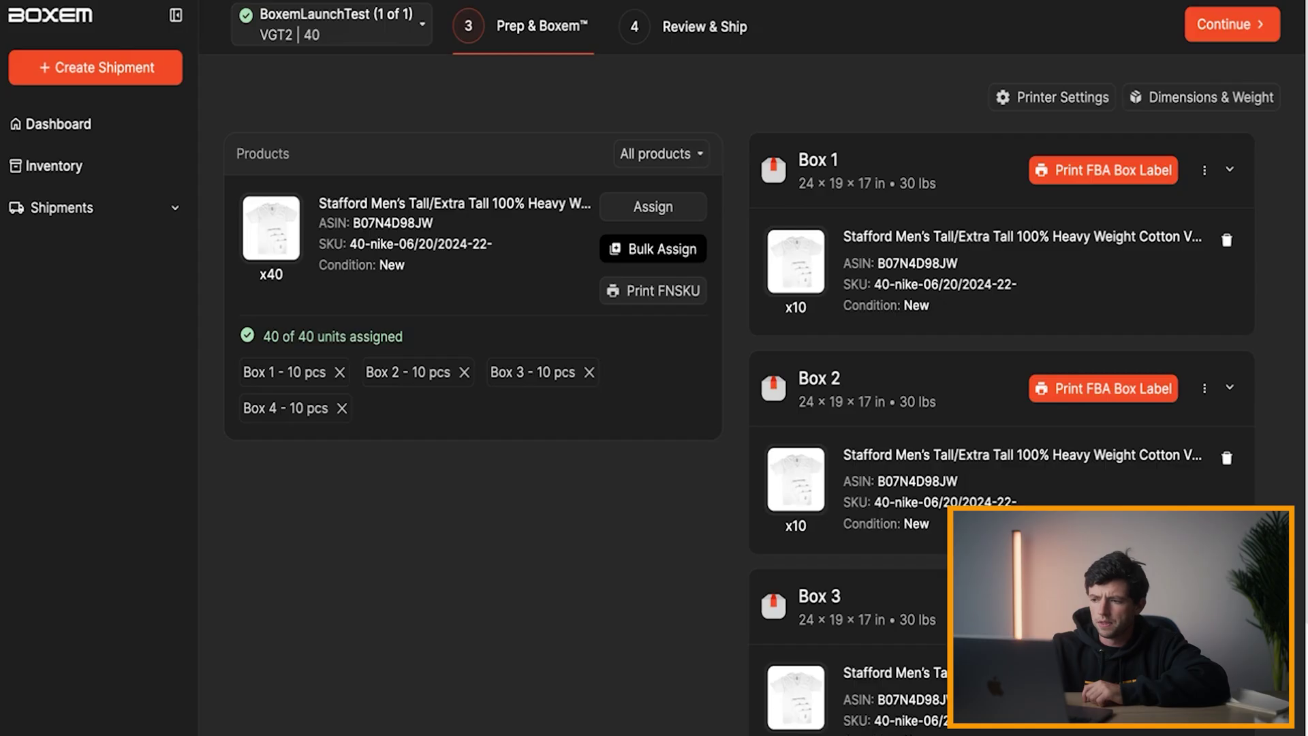
# - Submit the box details to Amazon and list the shipments available in the review stage
pyautogui.click(1216, 26)
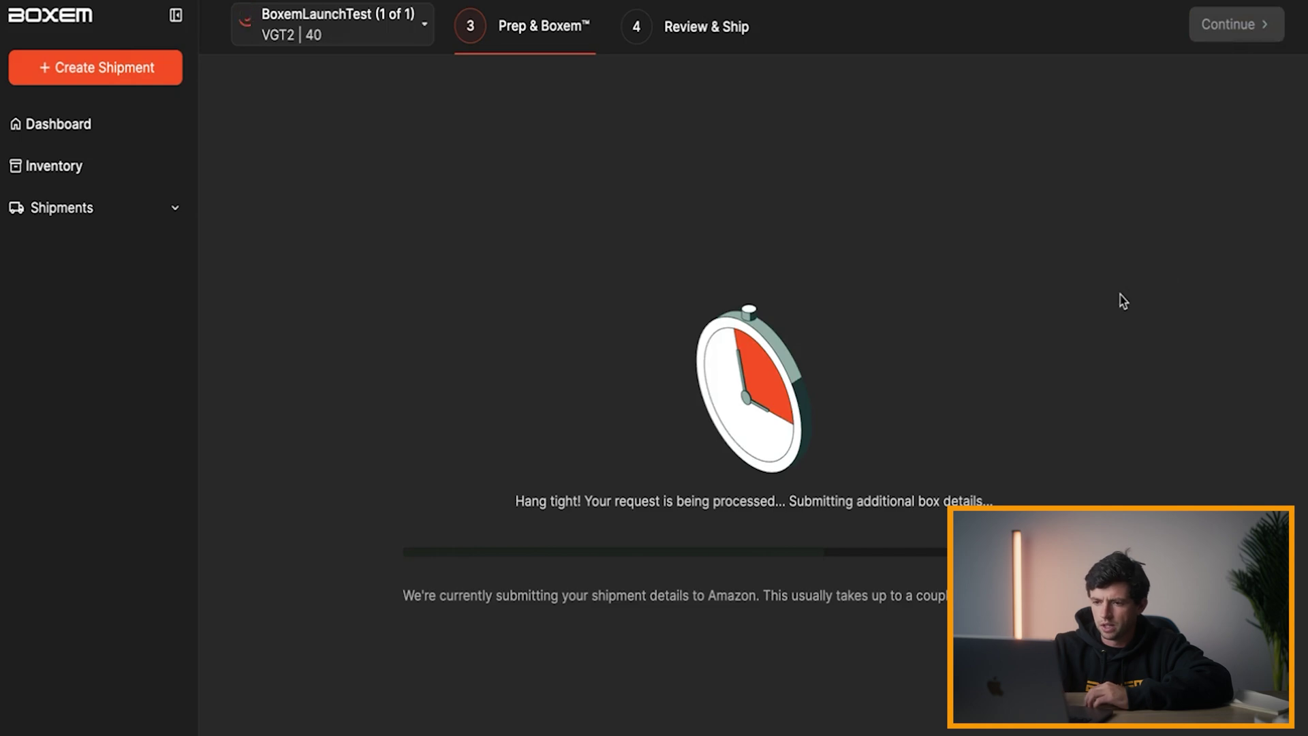
pyautogui.click(408, 27)
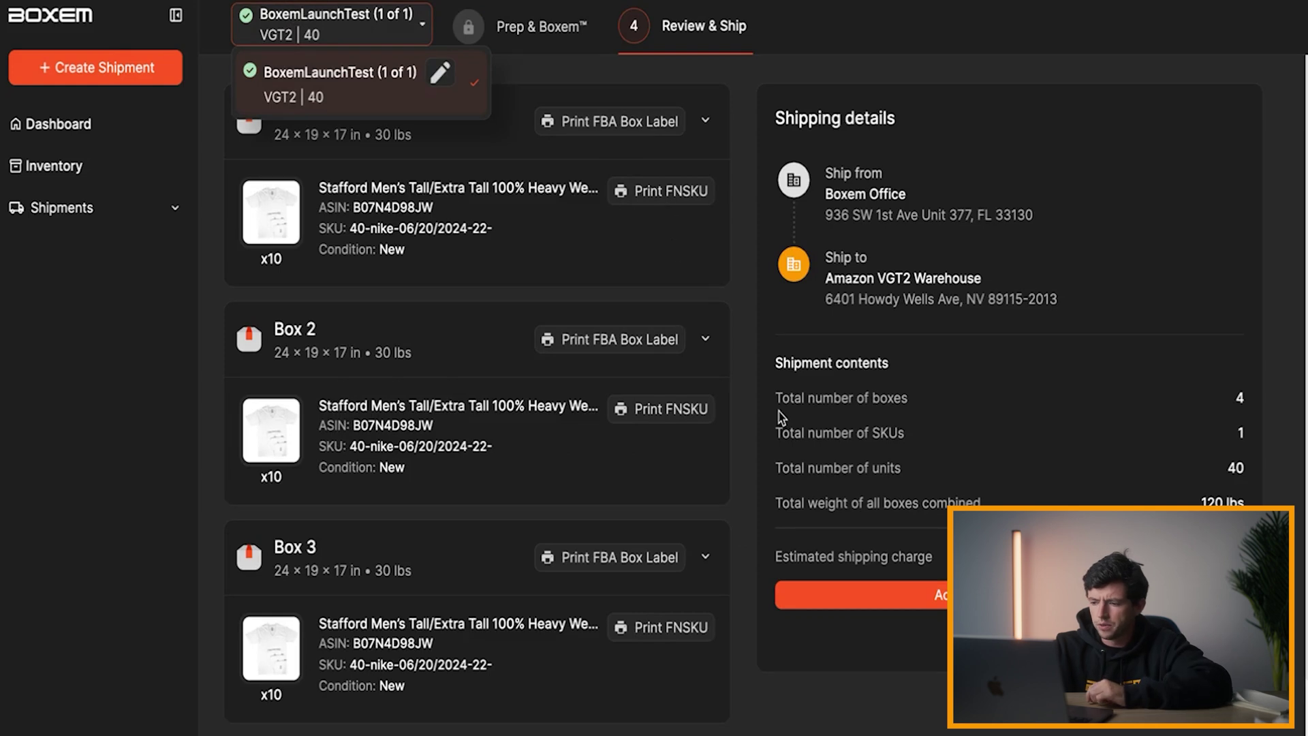
# - Accept the estimated shipping charge and open the downloaded shipping labels PDF
pyautogui.click(940, 597)
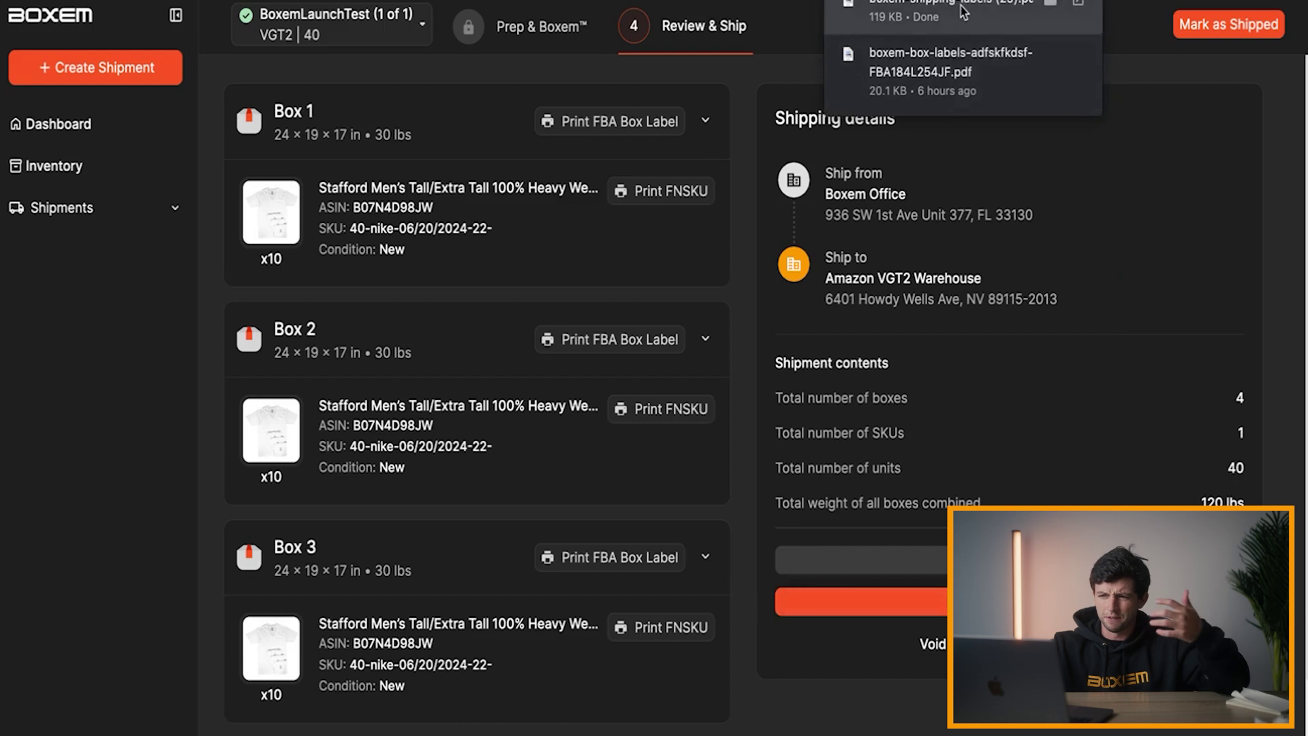
pyautogui.click(962, 11)
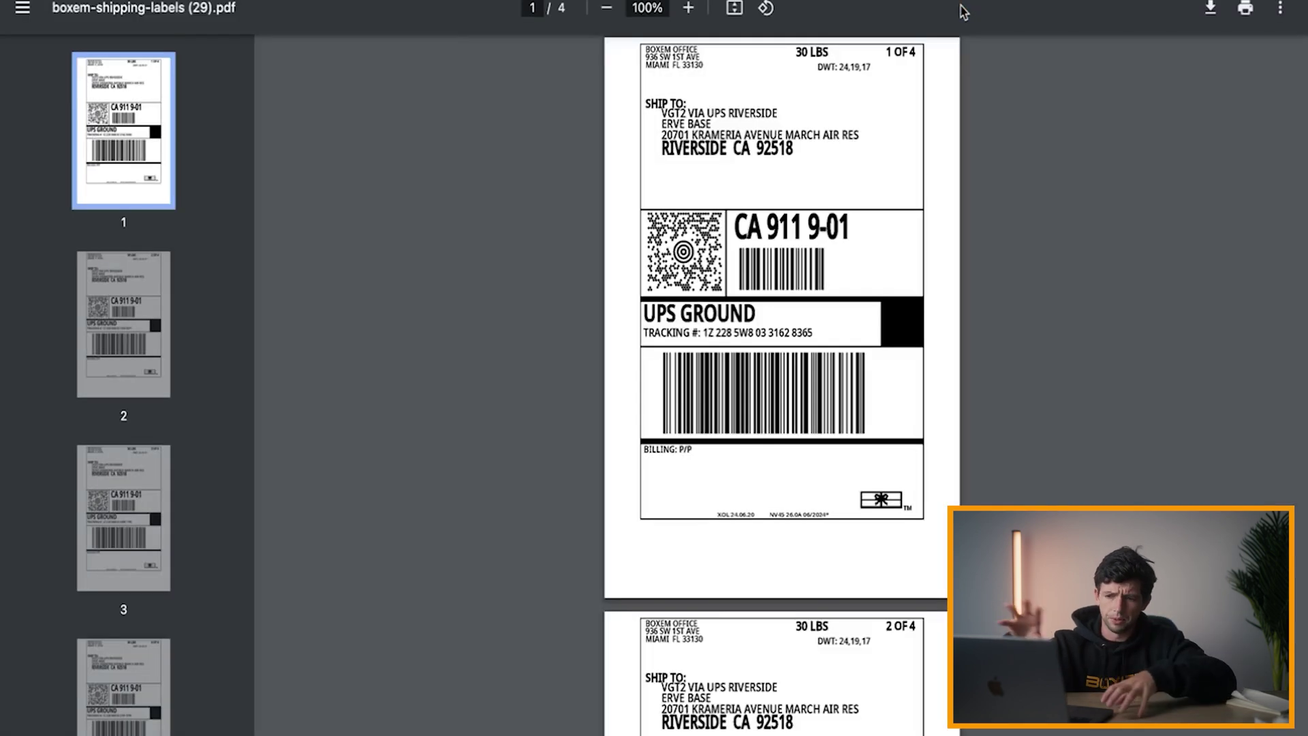